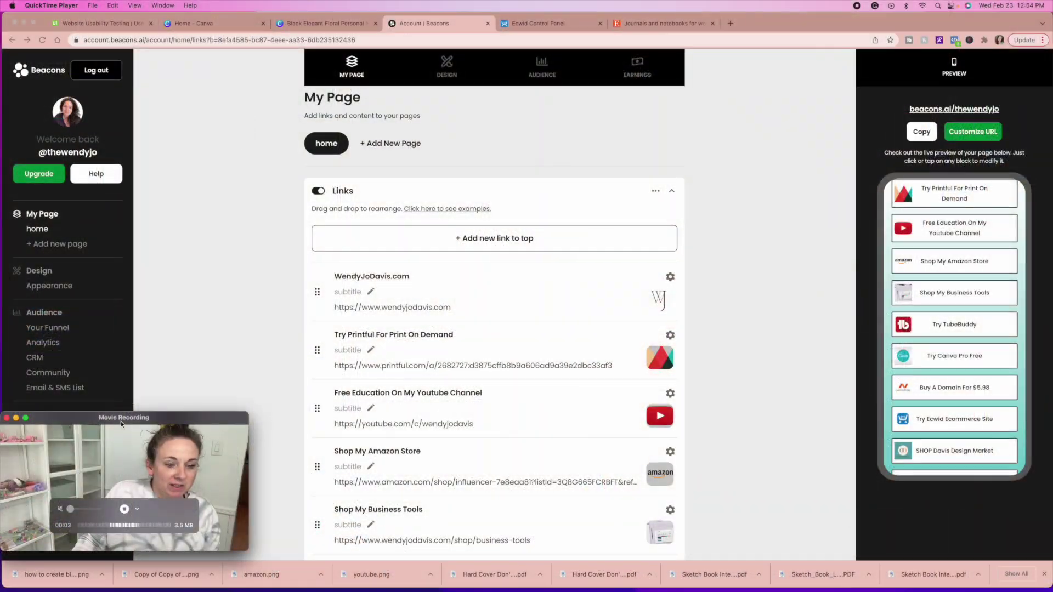
Step: Collapse the Links block so all page blocks are listed
drag(121, 424, 128, 465)
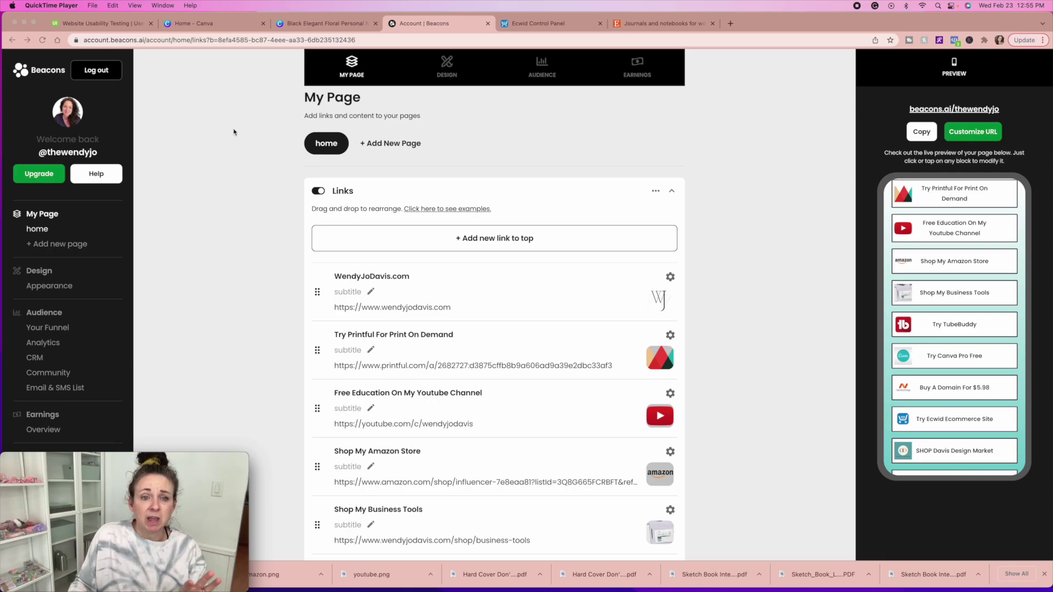
scroll(233, 132, up, 1)
scroll(234, 131, up, 1)
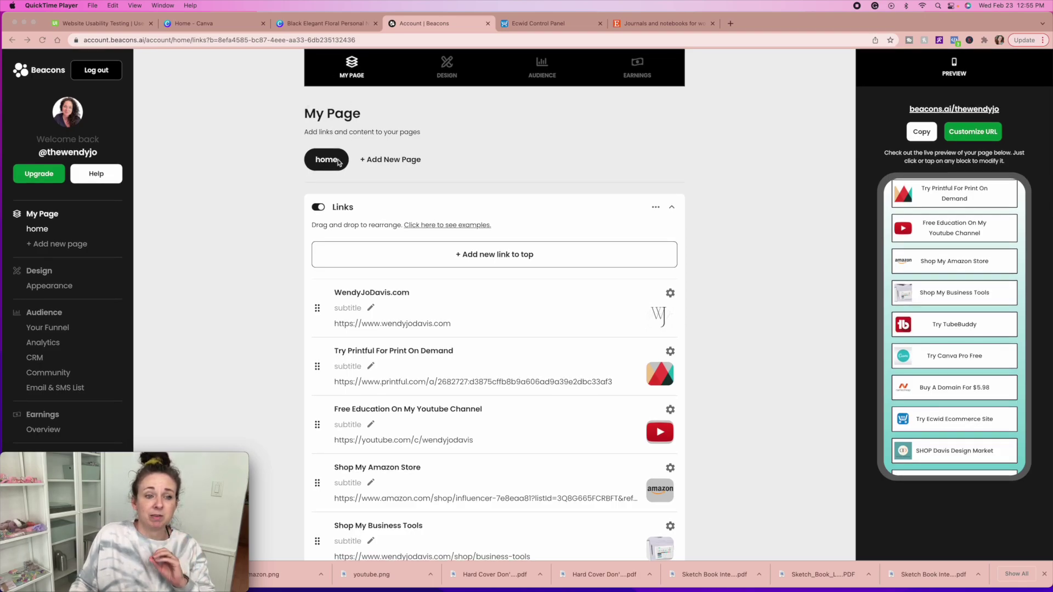
click(671, 209)
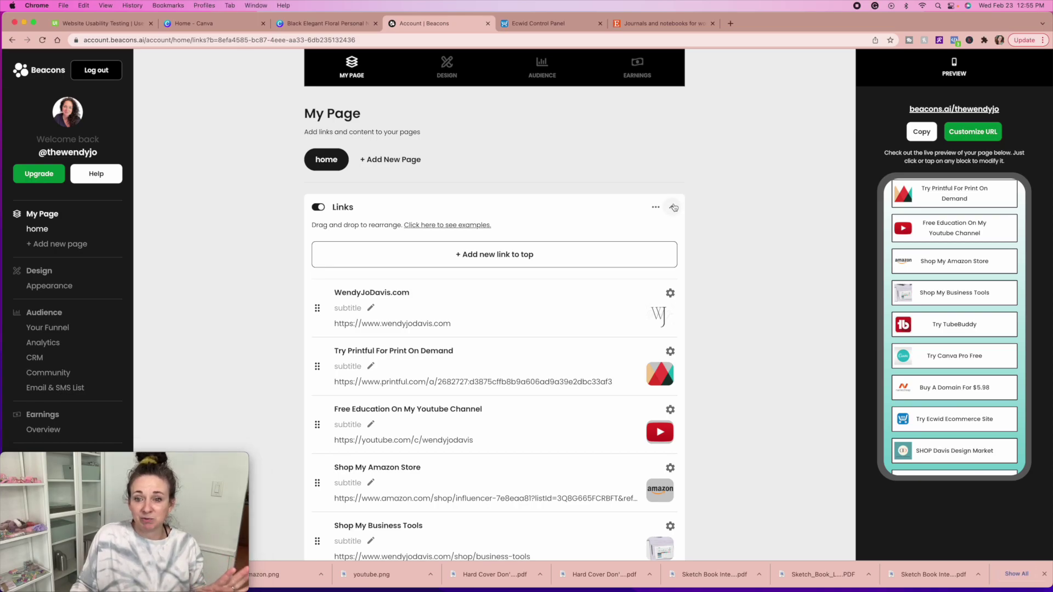
click(671, 208)
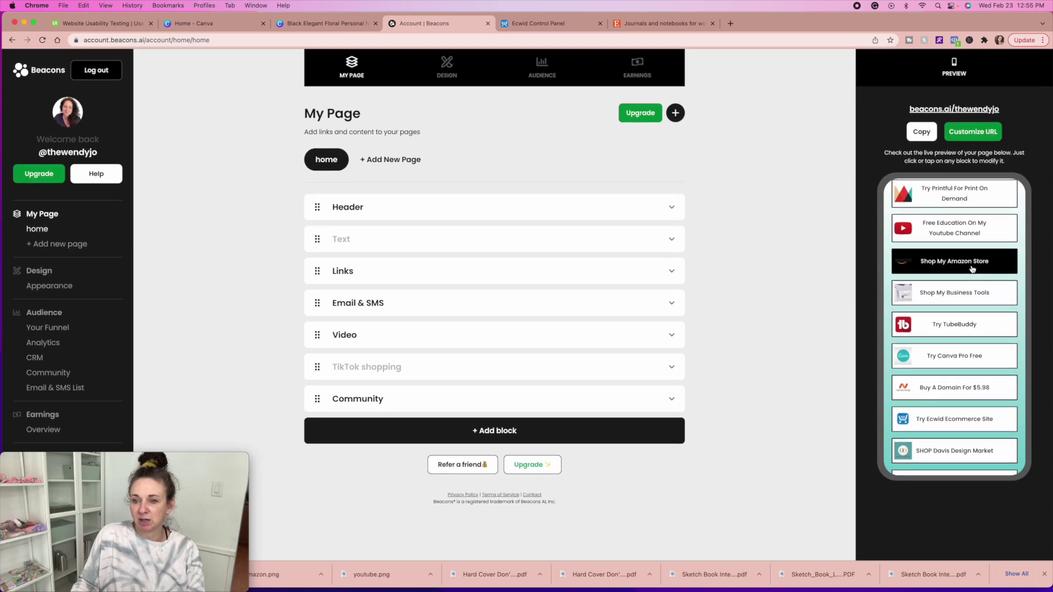
scroll(987, 274, down, 2)
scroll(971, 268, up, 6)
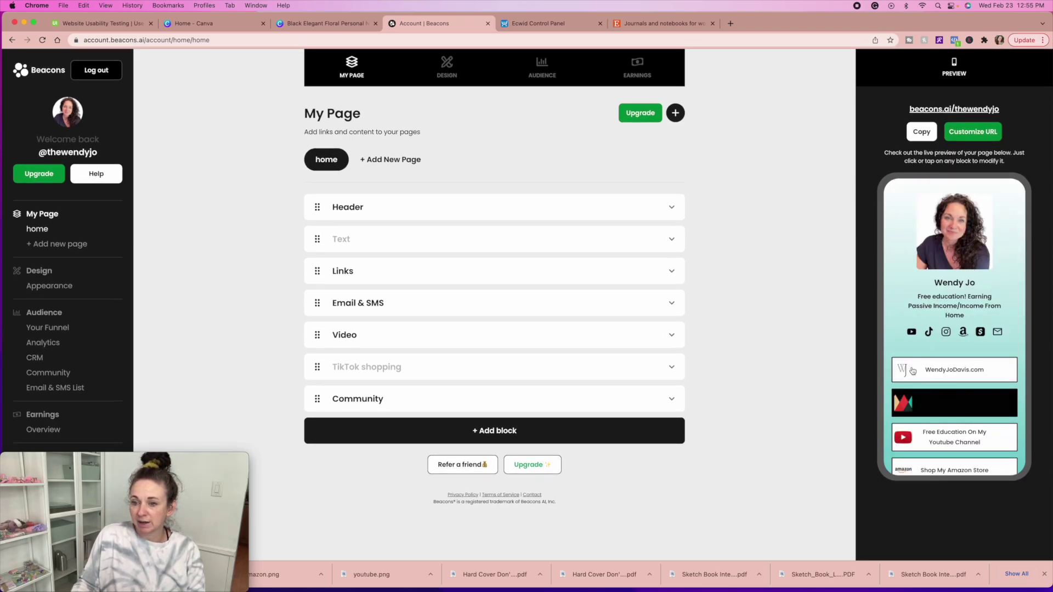
Step: In the Header block settings, switch off Large text
click(671, 208)
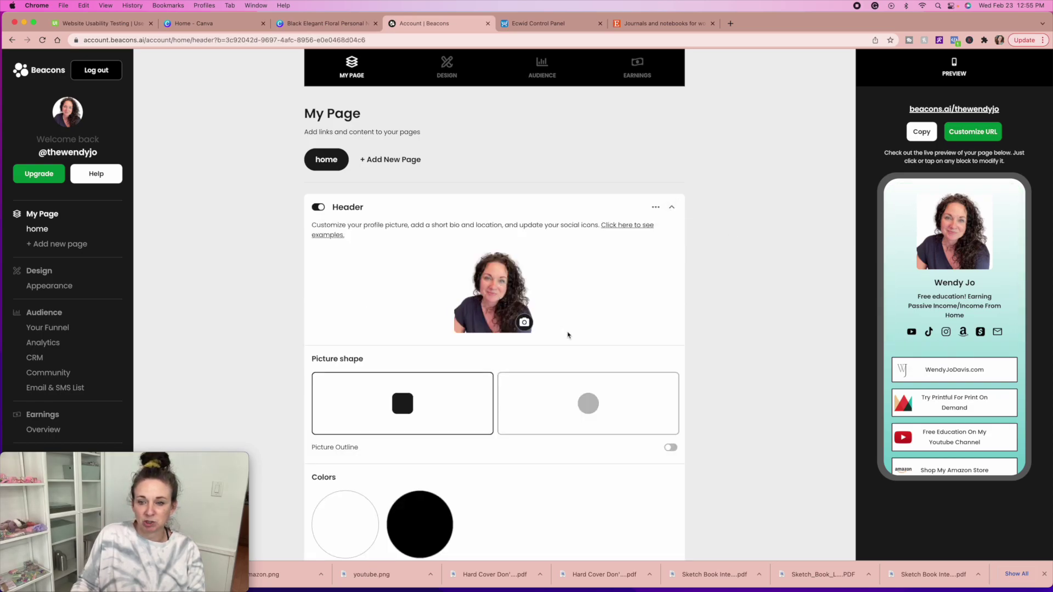
scroll(567, 335, down, 2)
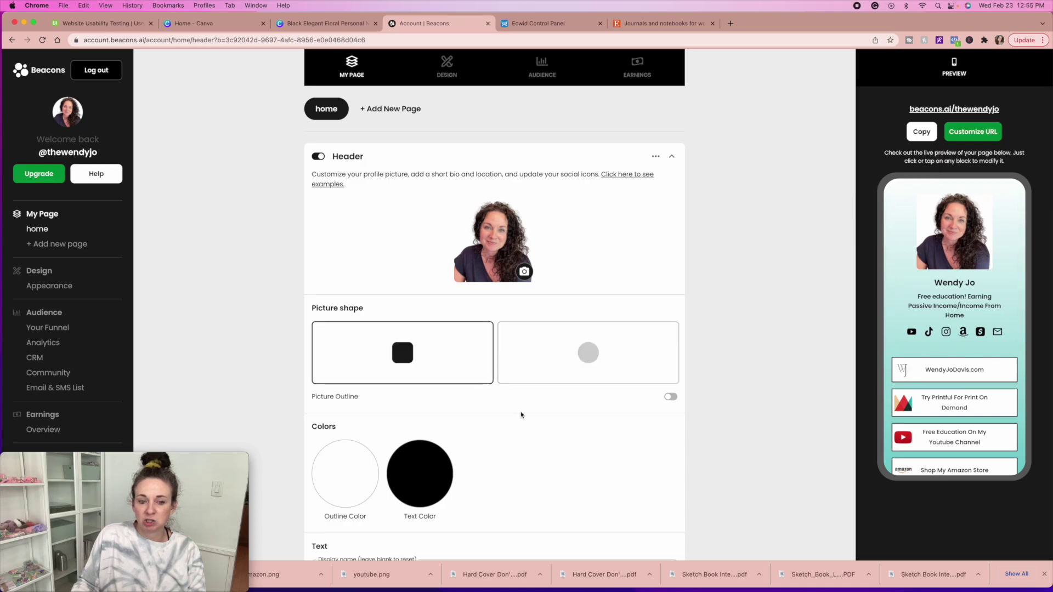
scroll(521, 415, down, 3)
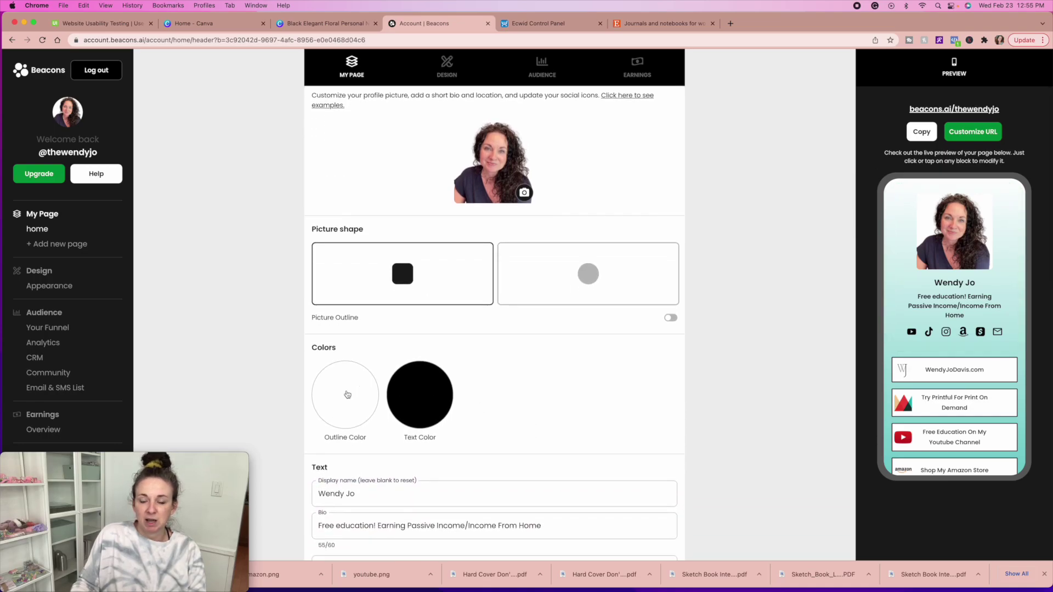
scroll(557, 416, down, 4)
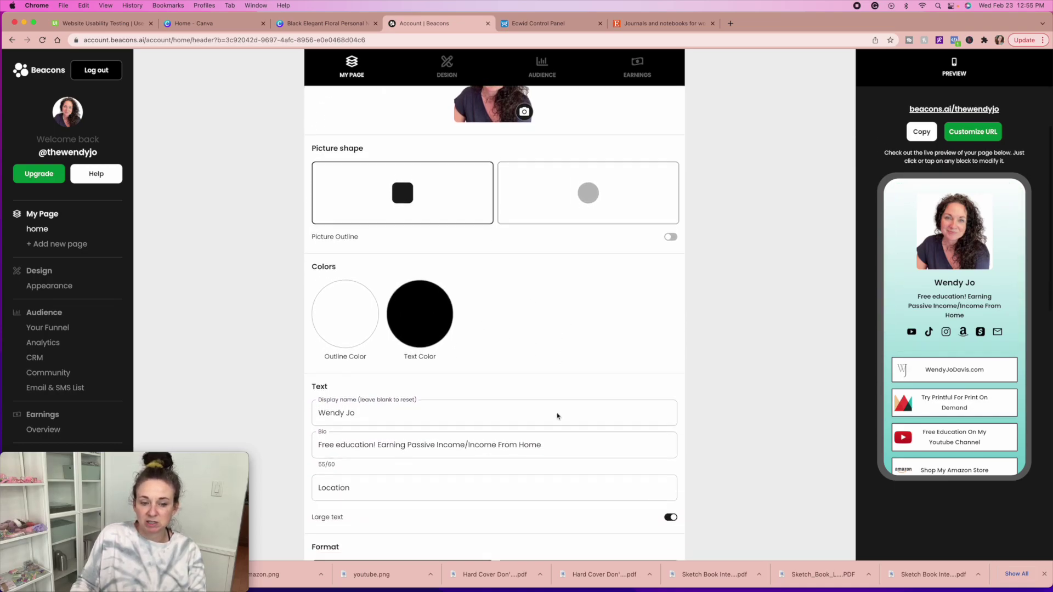
scroll(578, 335, down, 3)
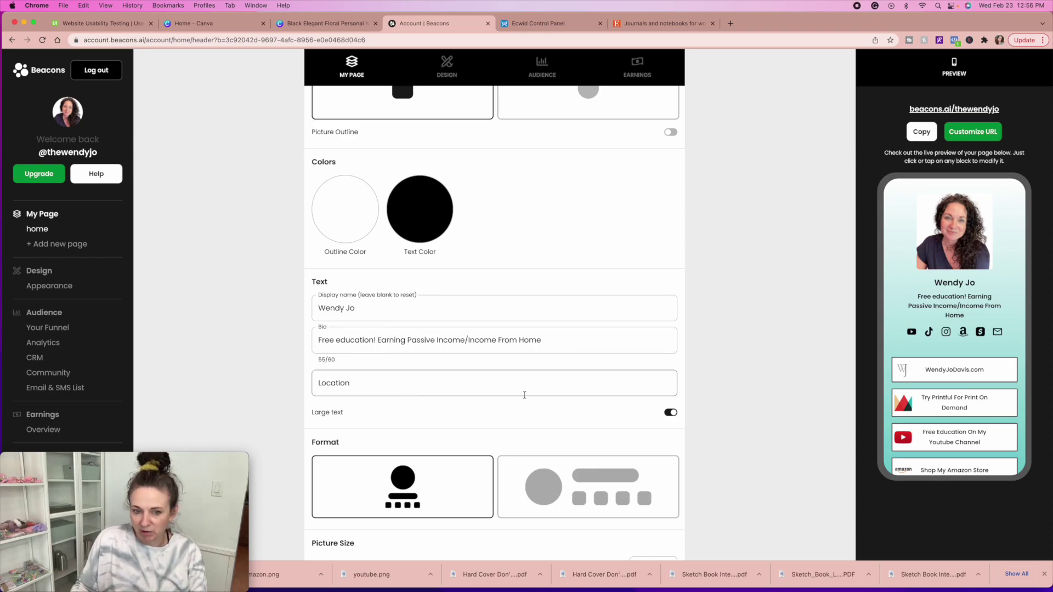
scroll(493, 429, down, 2)
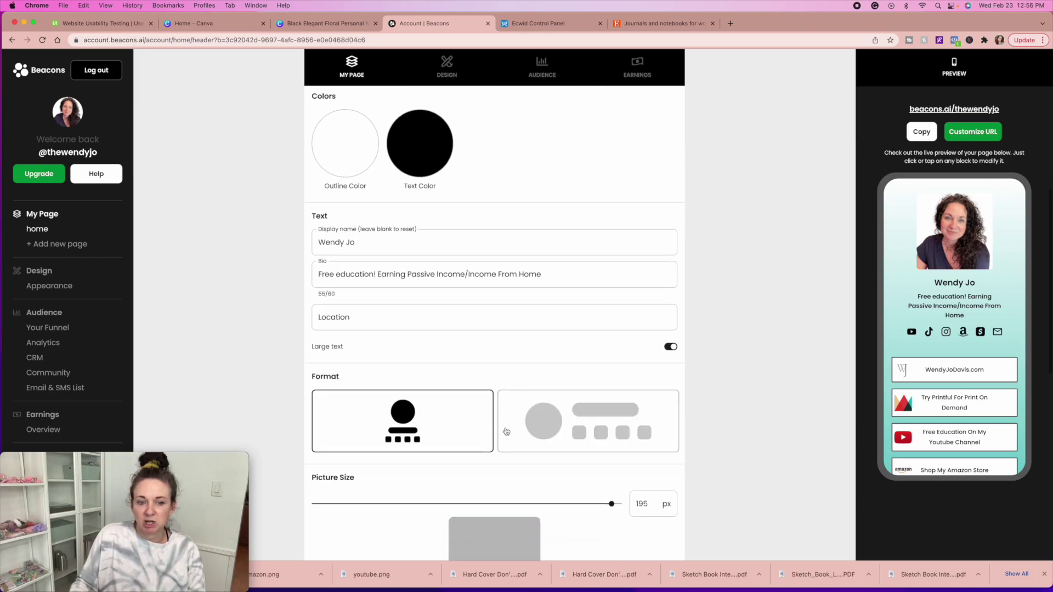
click(668, 349)
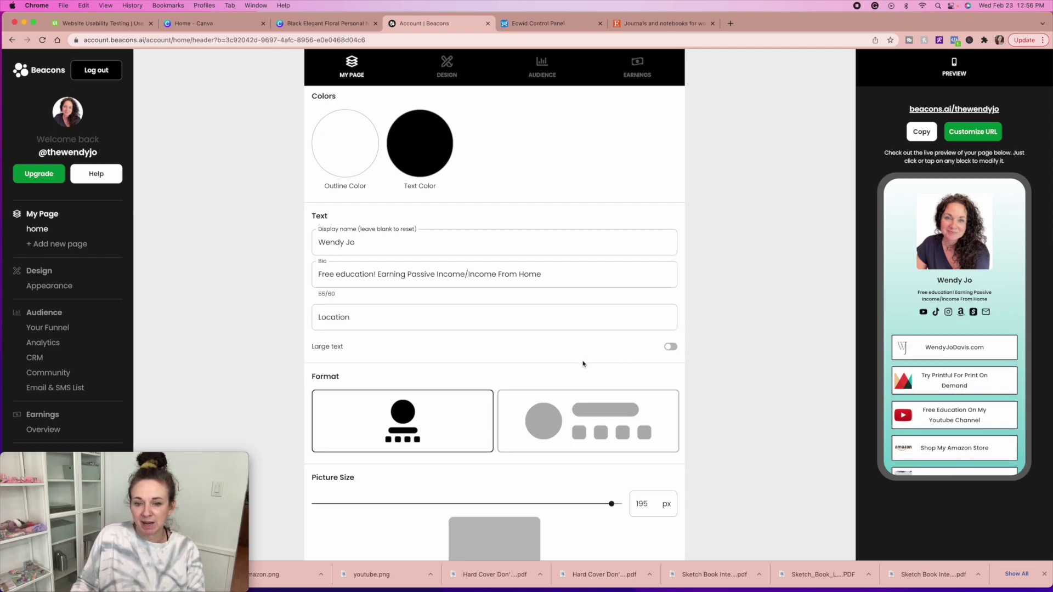
Step: Try the side-by-side header format, return to stacked, and shrink the profile picture to 187 px
scroll(596, 363, down, 2)
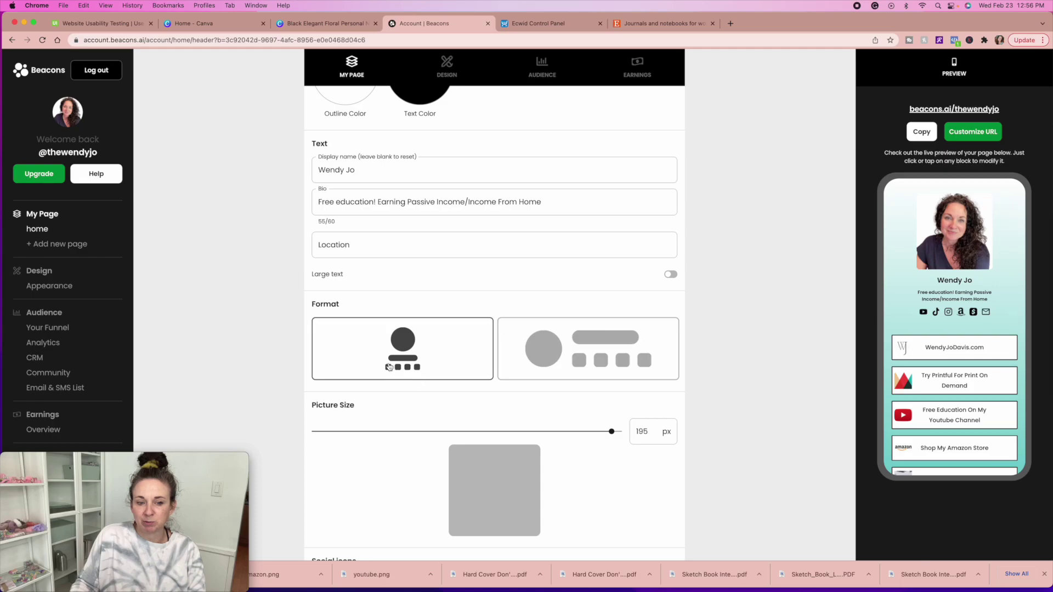
click(540, 356)
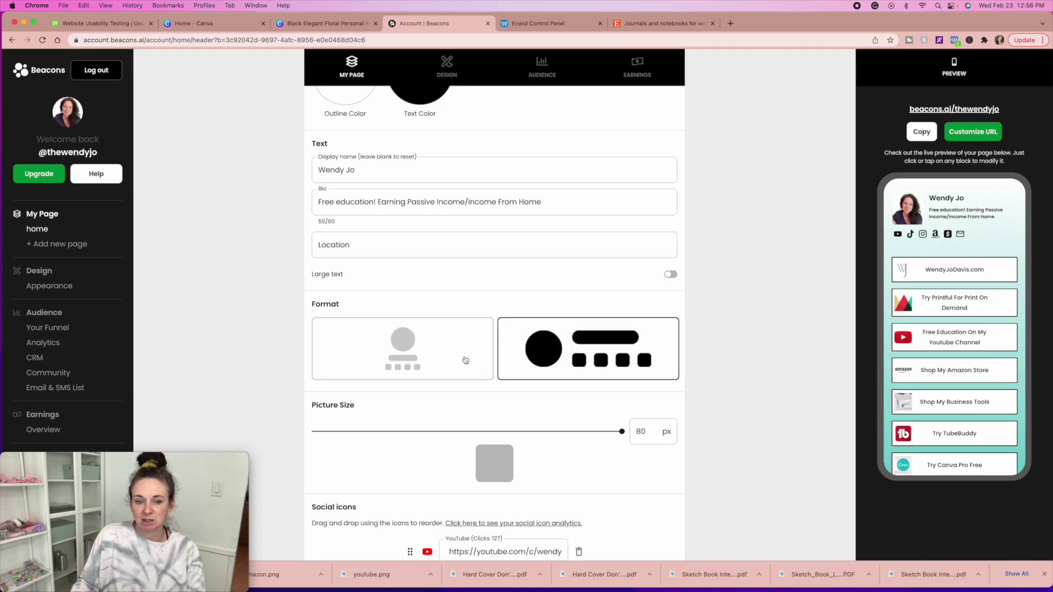
click(412, 357)
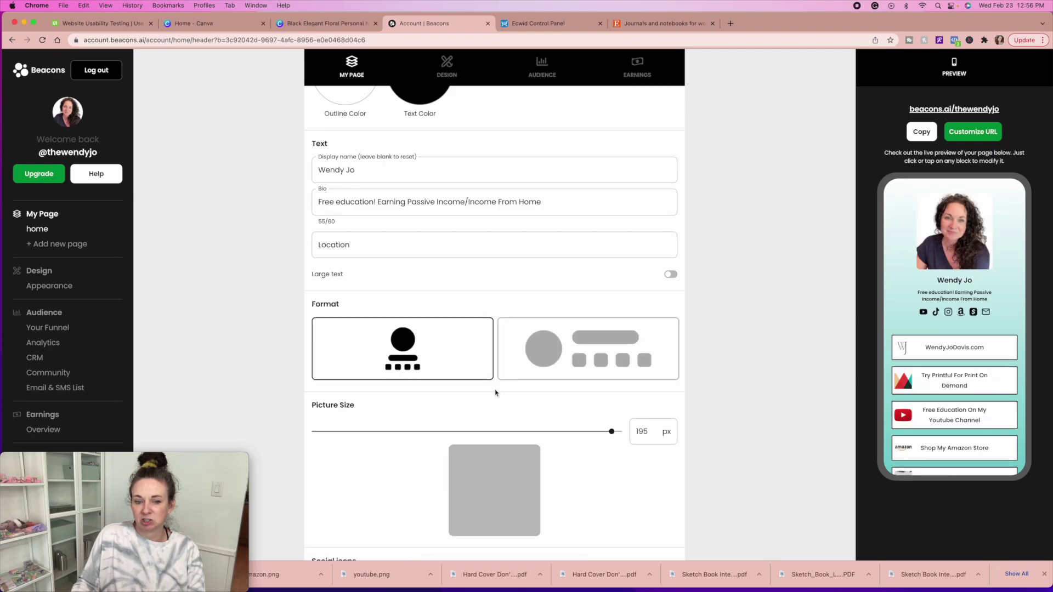
scroll(497, 393, down, 3)
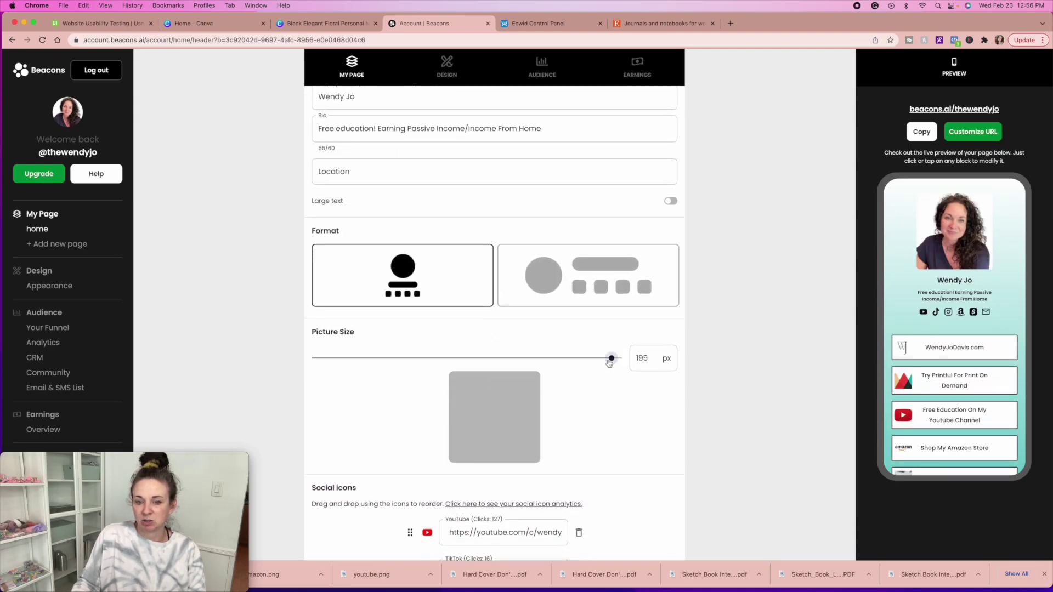
mouse_move(610, 360)
mouse_down()
mouse_move(490, 381)
mouse_move(623, 362)
mouse_move(595, 359)
mouse_up()
Step: Look over the remaining Header settings, then collapse the Header block
scroll(604, 398, down, 8)
scroll(604, 398, down, 1)
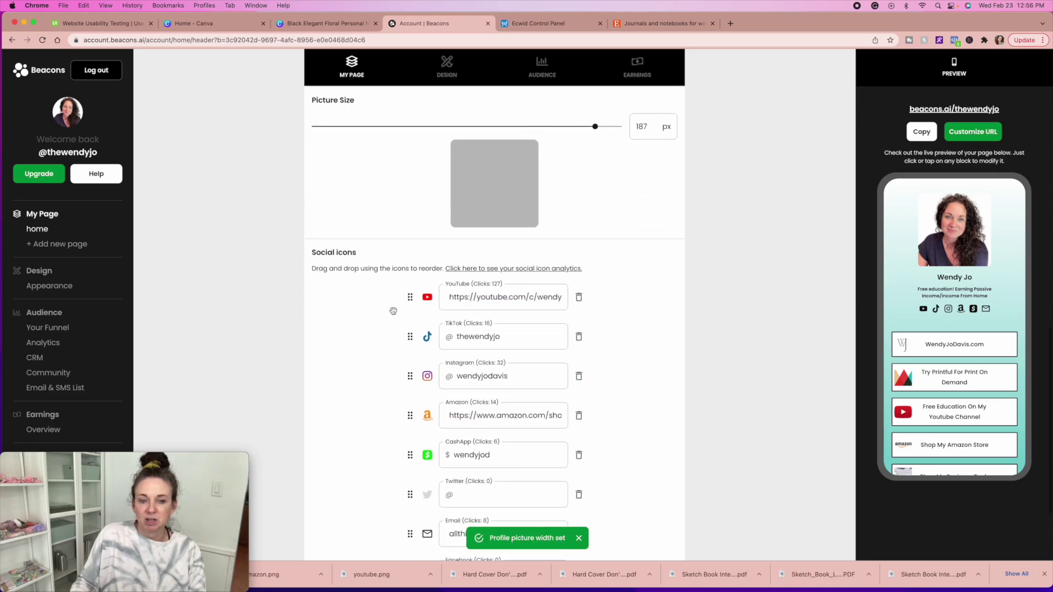
scroll(603, 379, down, 4)
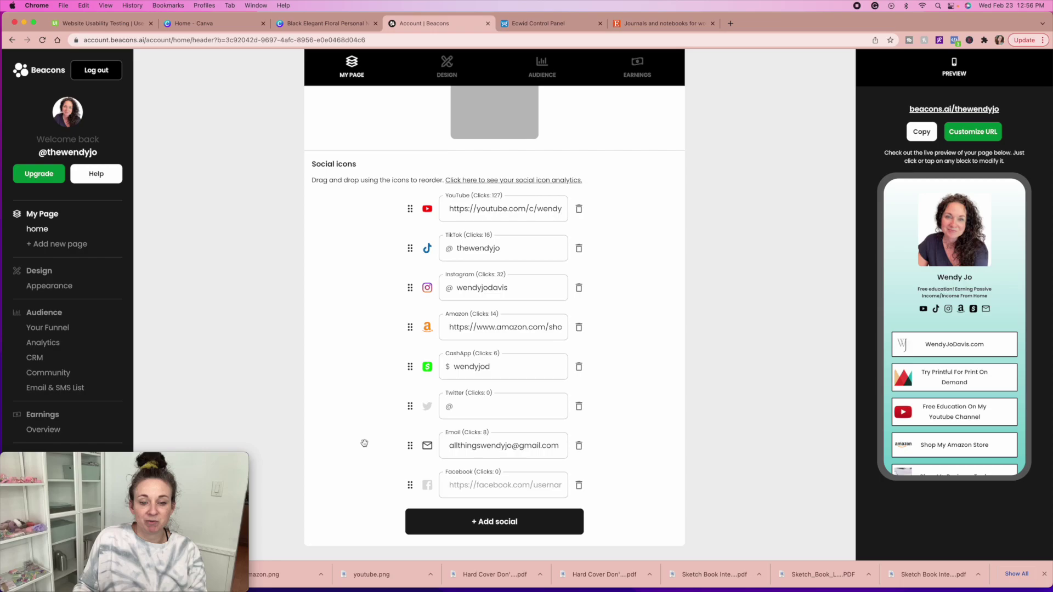
scroll(364, 443, down, 2)
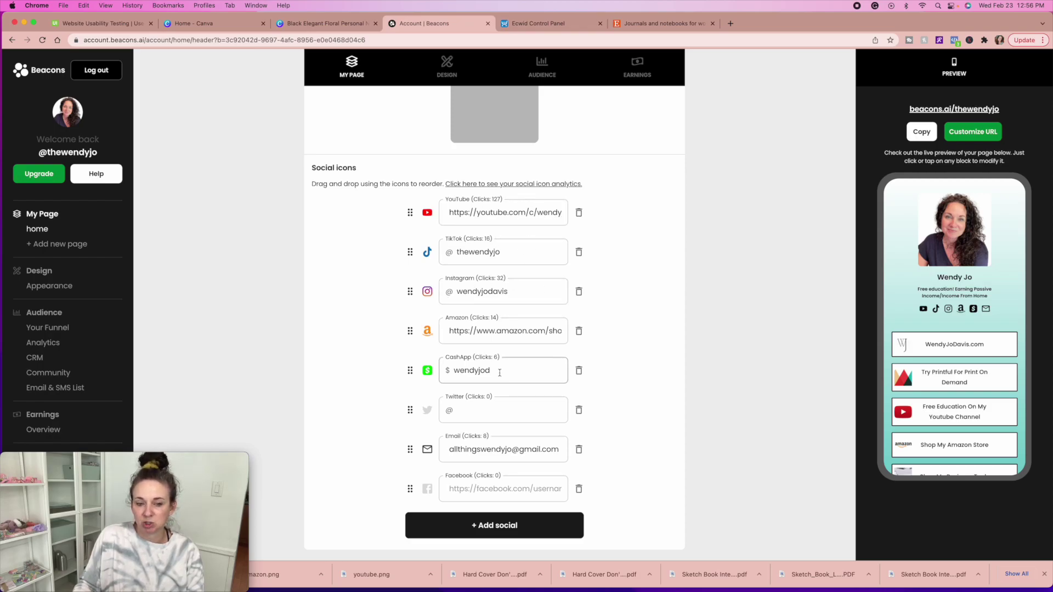
scroll(500, 373, down, 2)
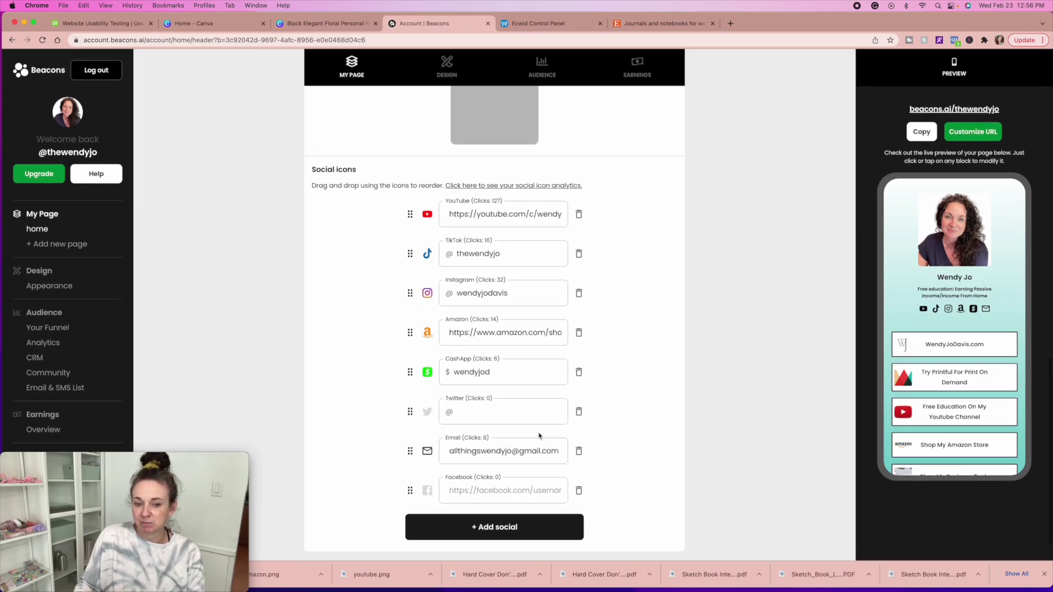
scroll(589, 441, up, 4)
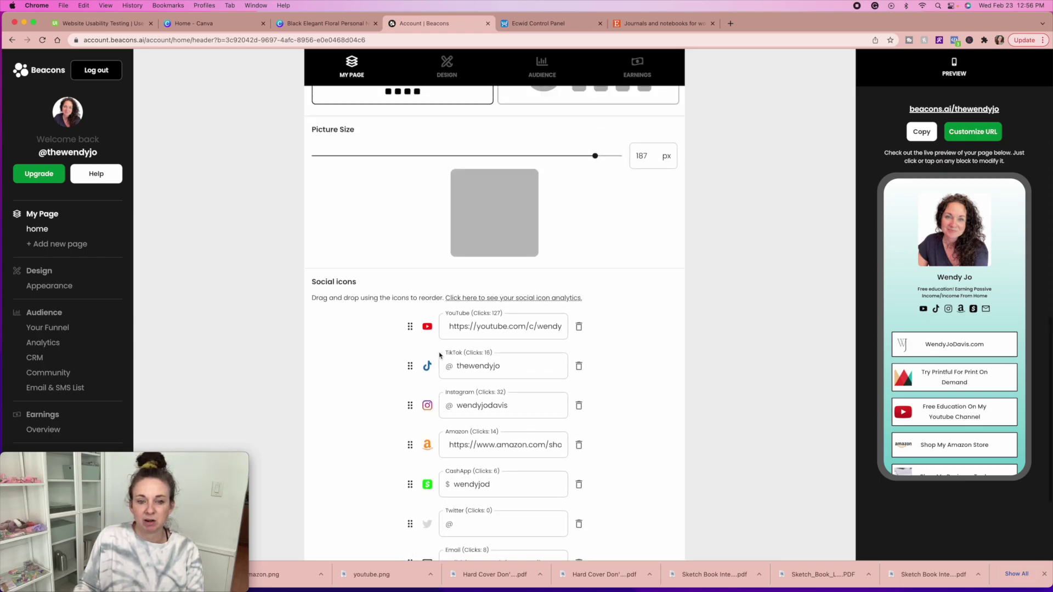
scroll(390, 294, up, 10)
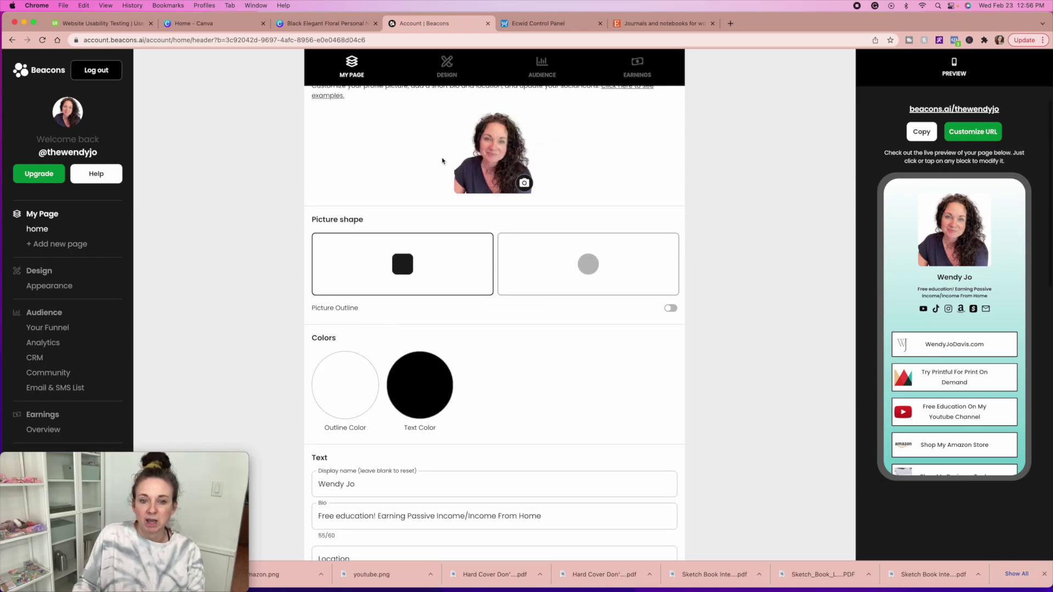
scroll(423, 153, up, 3)
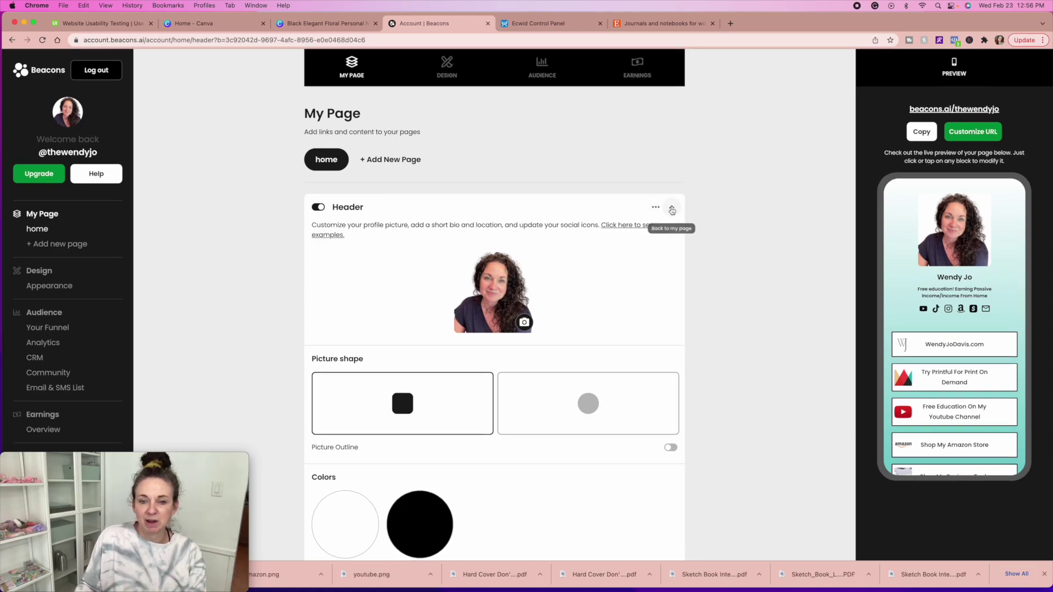
click(672, 208)
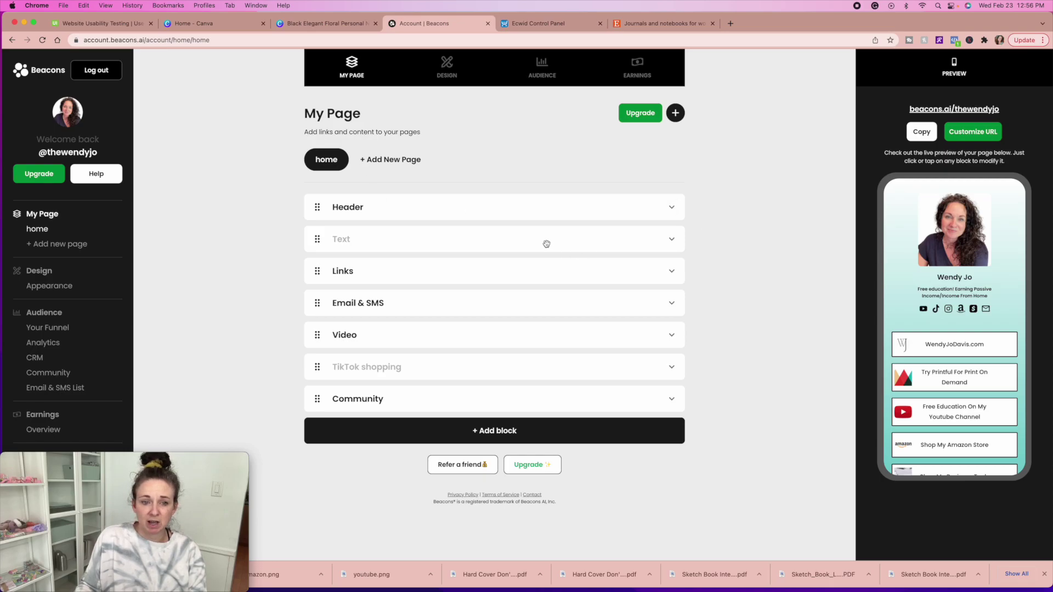
Step: Replace the How To Build link's thumbnail with the YouTube icon
click(671, 271)
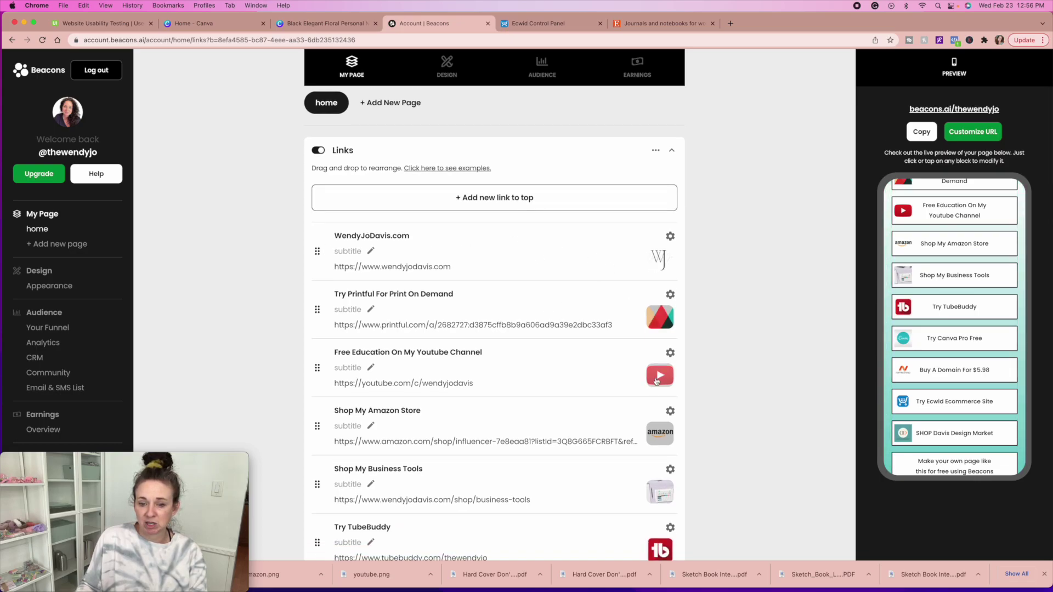
scroll(656, 381, down, 1)
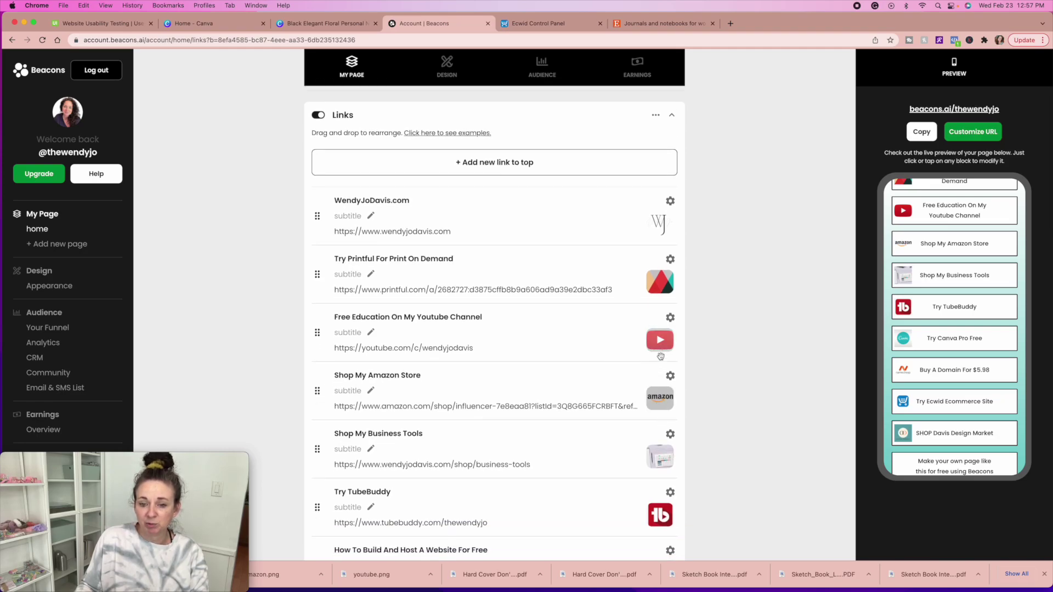
scroll(661, 378, down, 5)
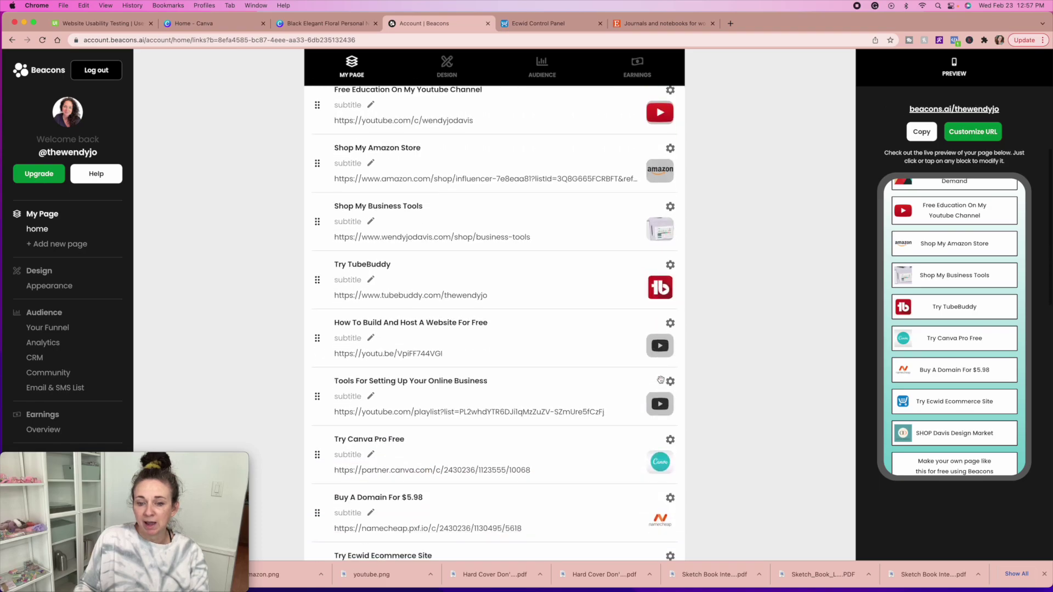
scroll(660, 380, down, 1)
click(664, 324)
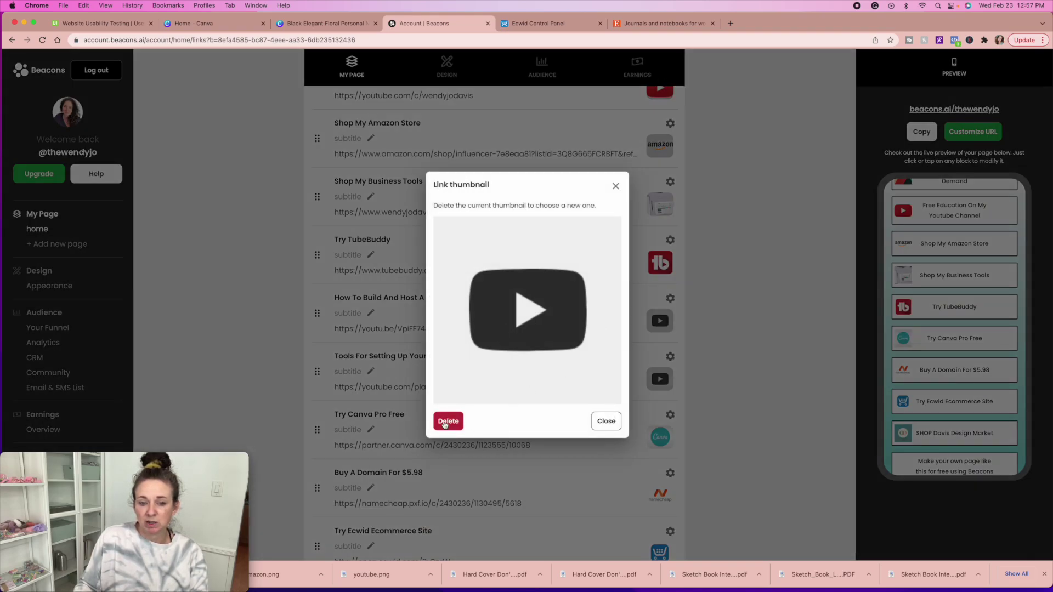
click(447, 423)
click(666, 328)
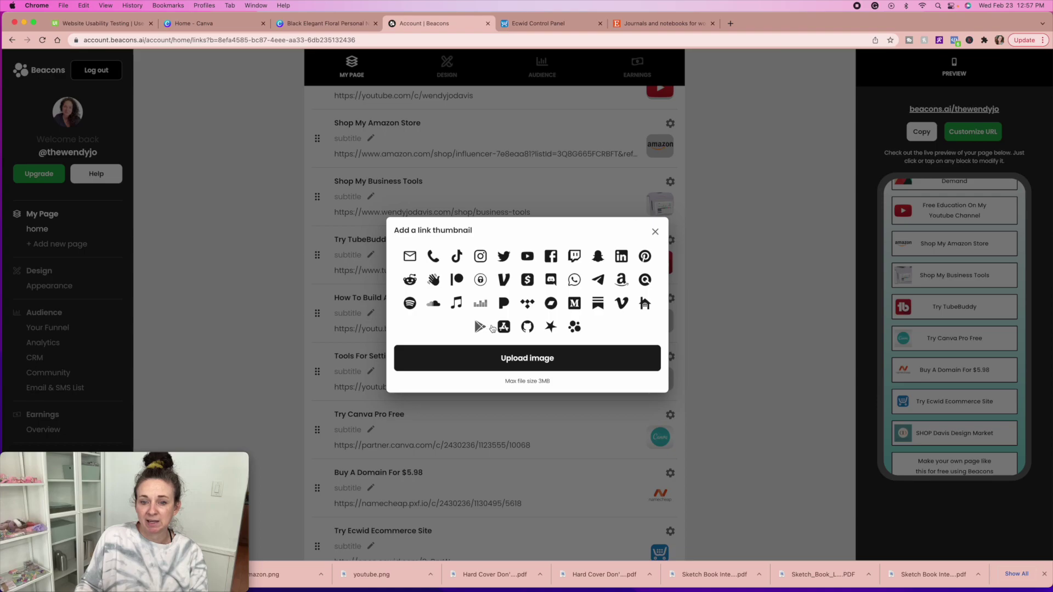
click(526, 257)
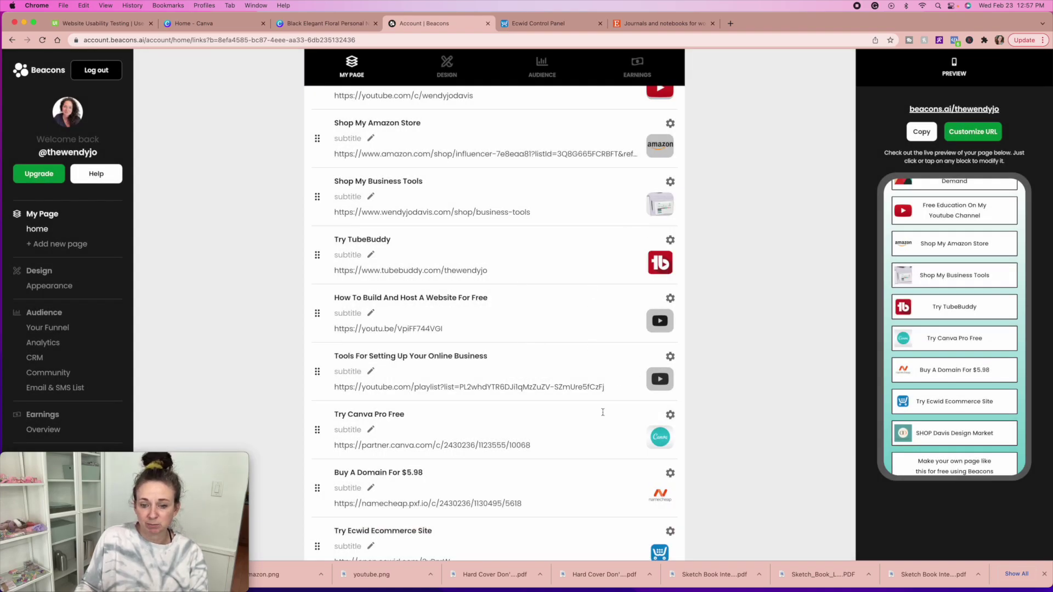
Step: Scroll through the links from WendyJoDavis.com to Force Of Nature and back up
scroll(603, 411, down, 2)
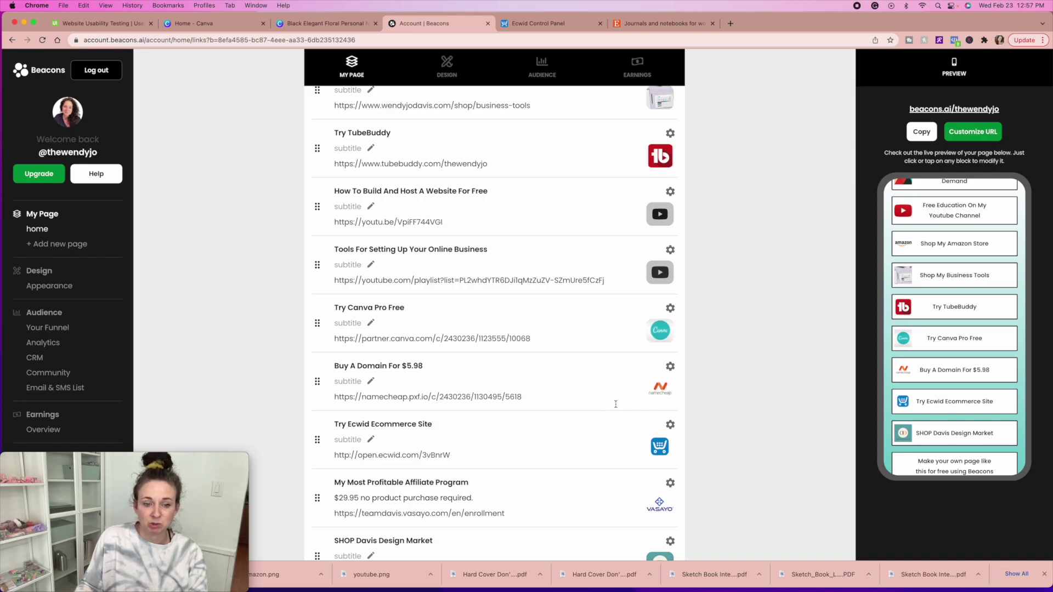
scroll(616, 404, down, 3)
scroll(411, 399, down, 5)
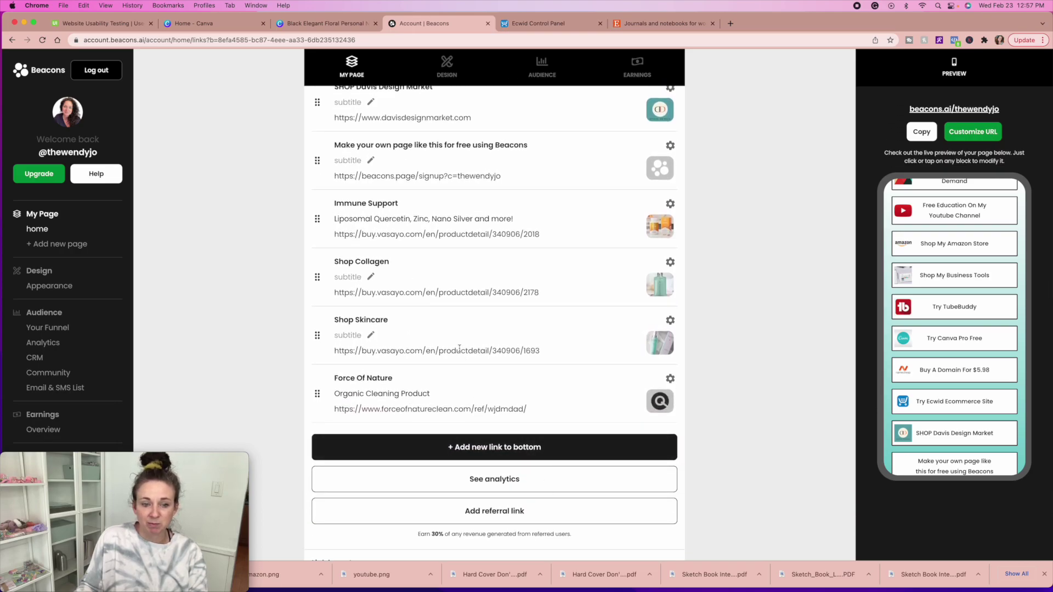
scroll(409, 304, up, 2)
scroll(410, 304, up, 1)
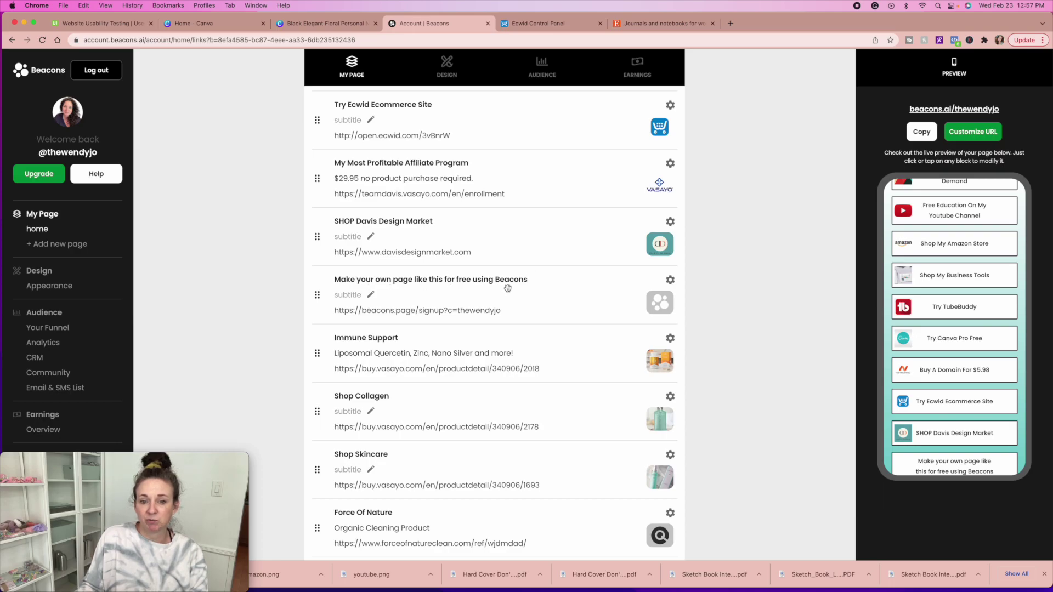
scroll(485, 292, up, 10)
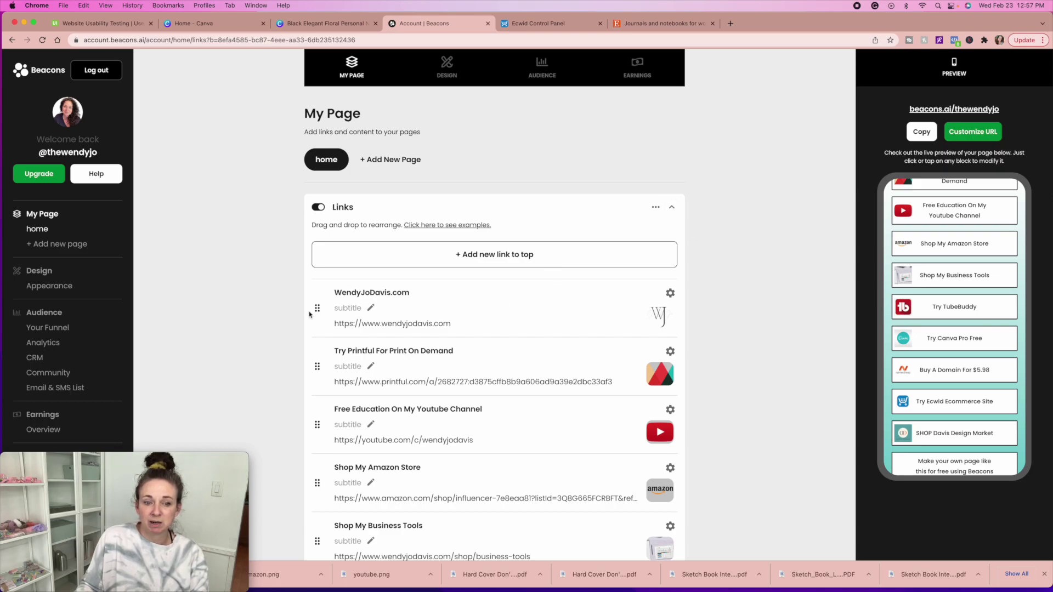
Step: Drop WendyJoDavis.com back at the top of the links, then collapse the Links block
mouse_move(317, 308)
mouse_down()
mouse_move(316, 370)
mouse_move(313, 317)
mouse_up()
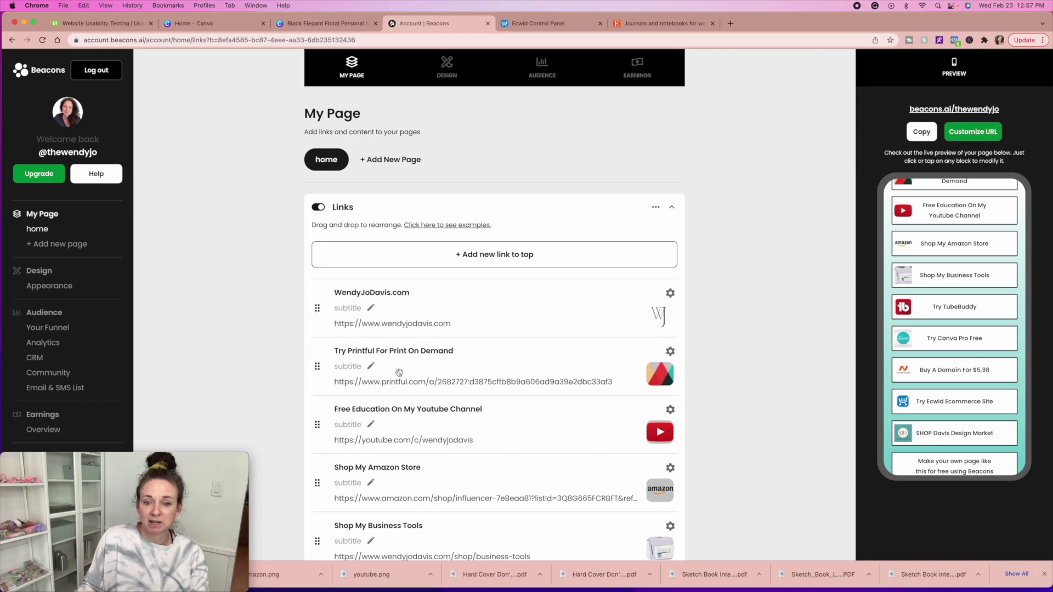
scroll(351, 374, down, 3)
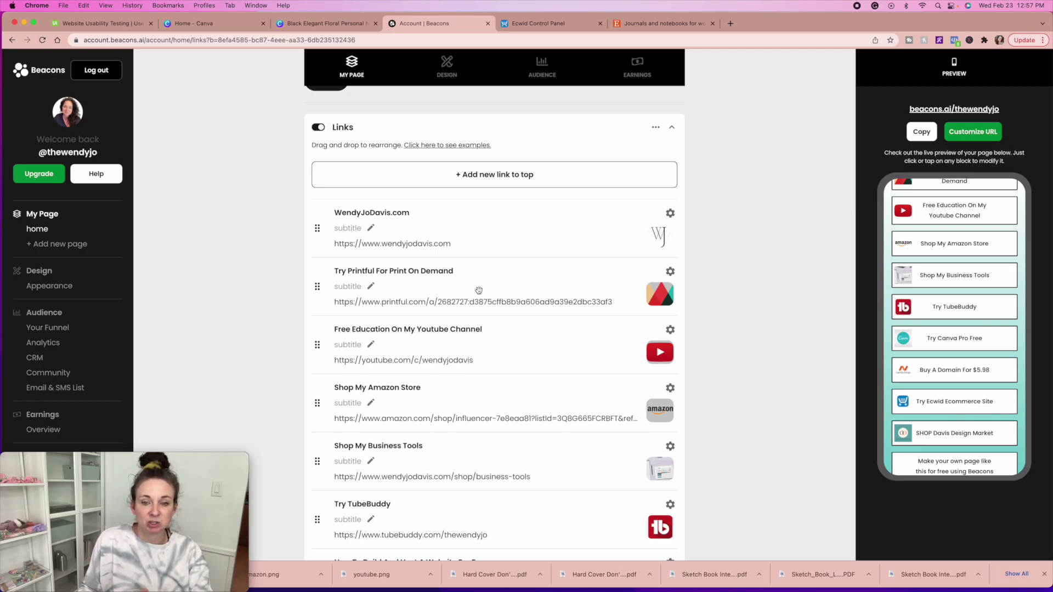
scroll(551, 296, up, 1)
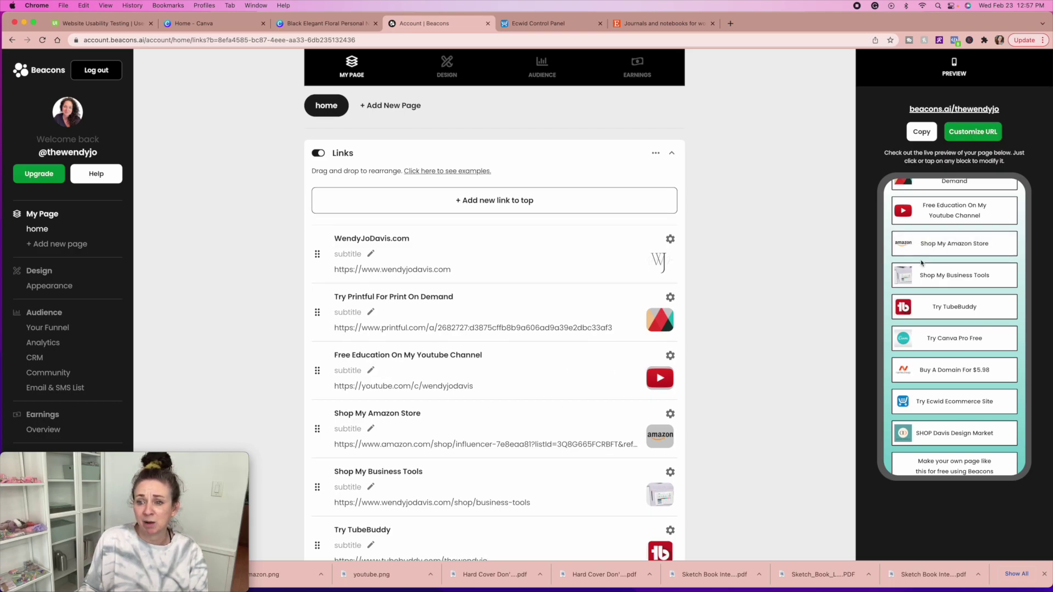
scroll(921, 263, up, 3)
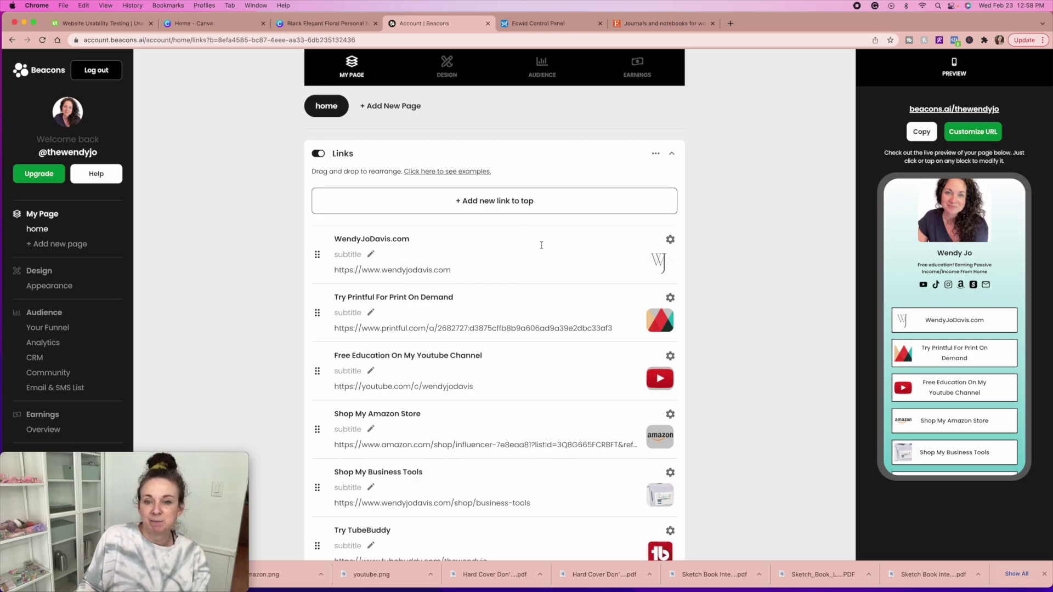
scroll(527, 246, up, 2)
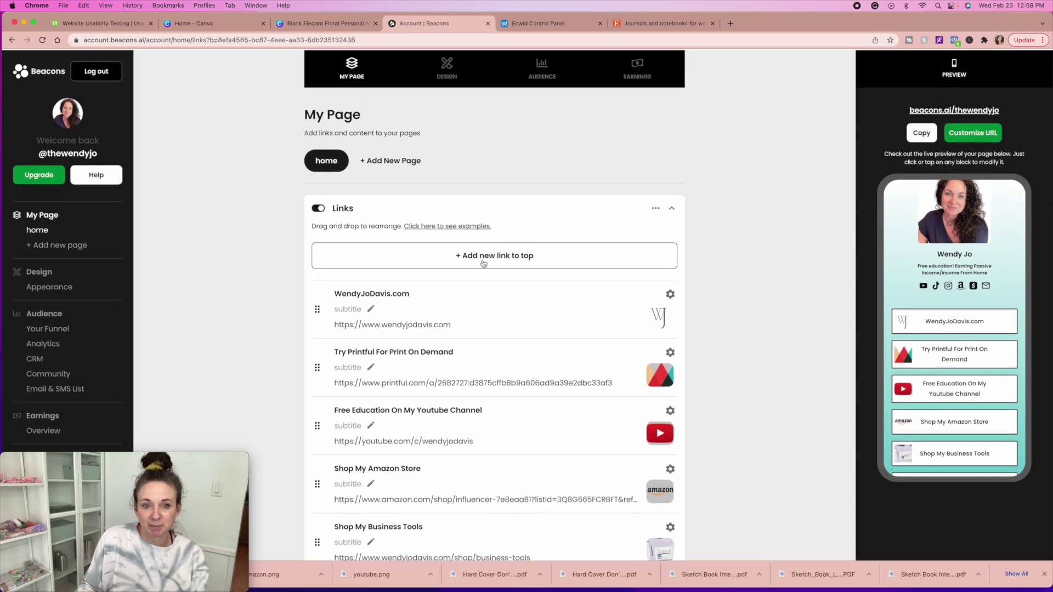
click(672, 208)
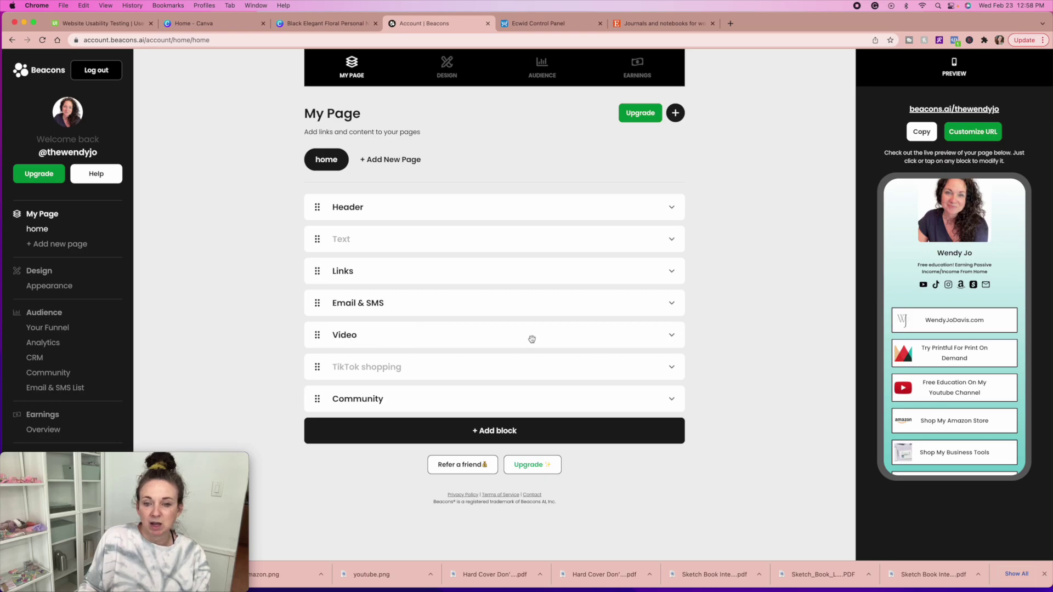
scroll(917, 421, down, 10)
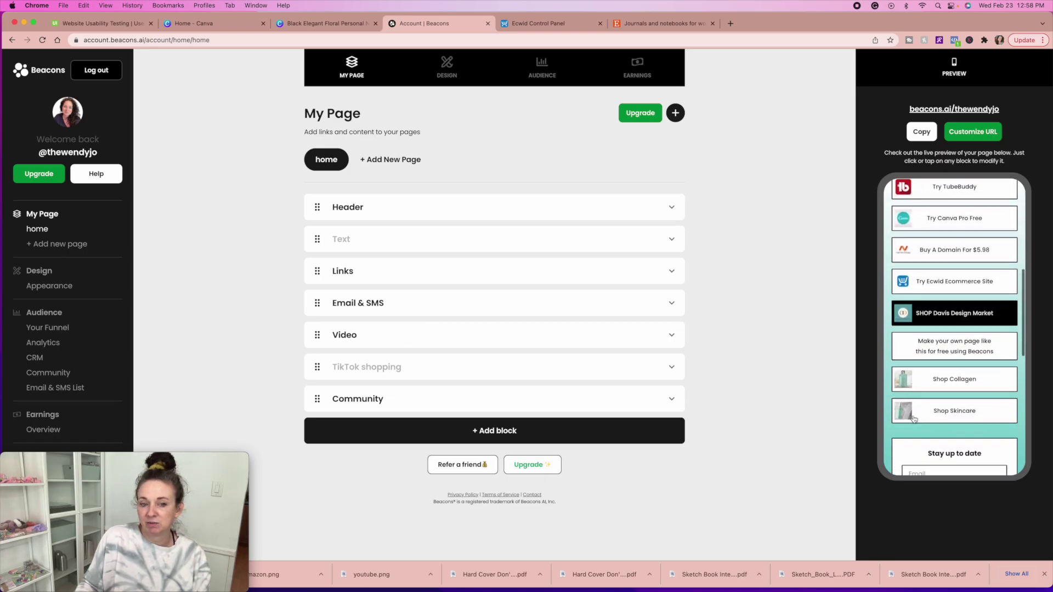
scroll(913, 418, down, 3)
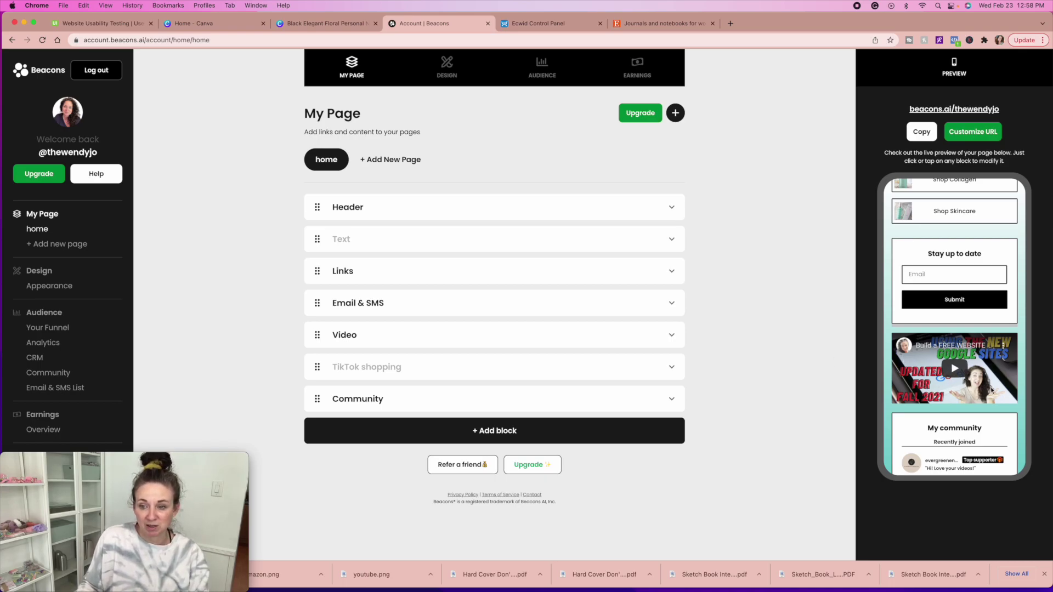
scroll(930, 421, down, 4)
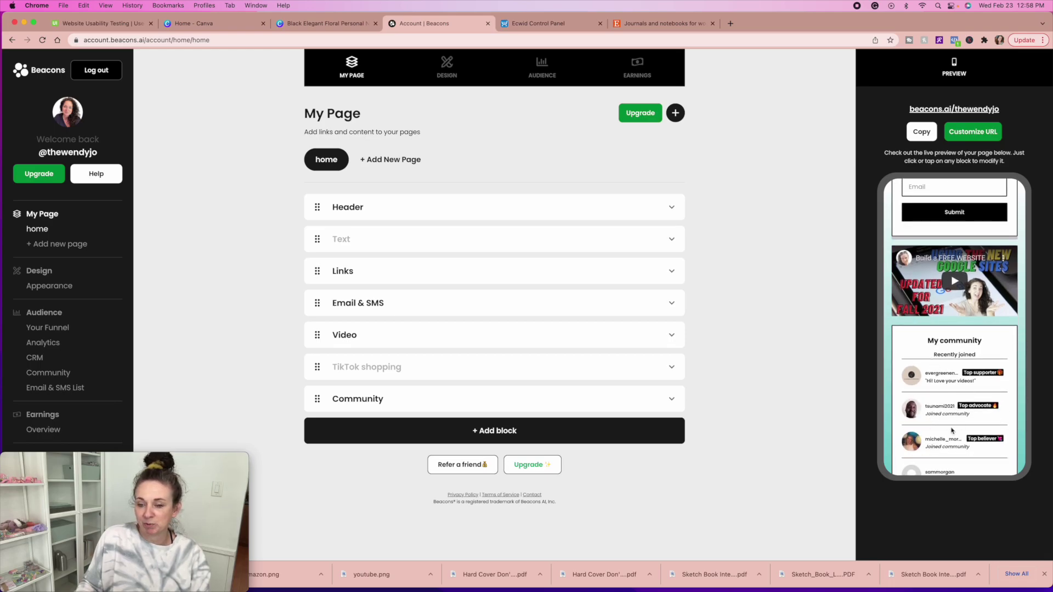
scroll(951, 430, down, 1)
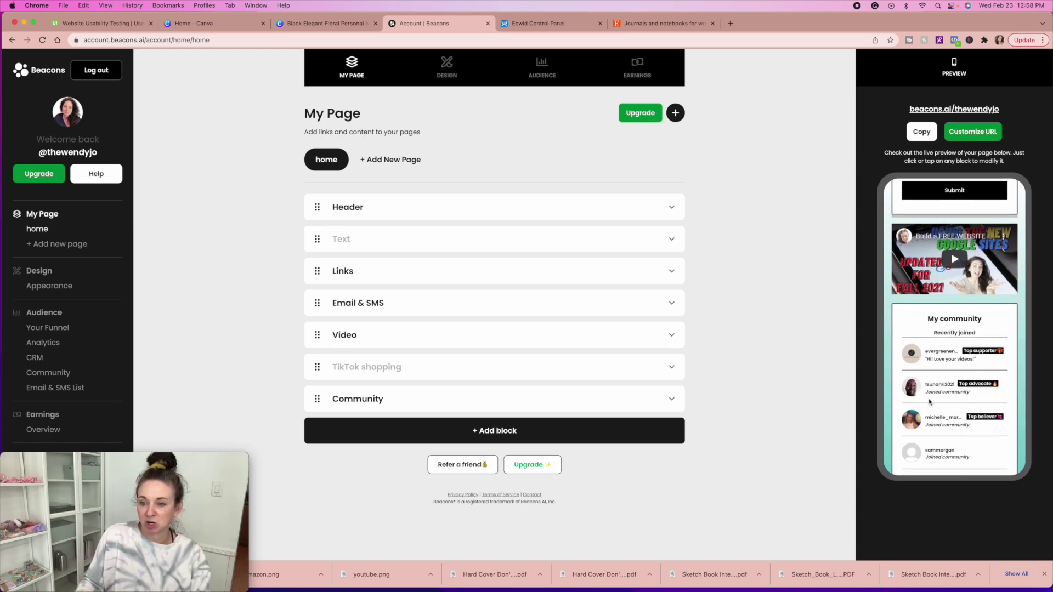
scroll(950, 415, down, 2)
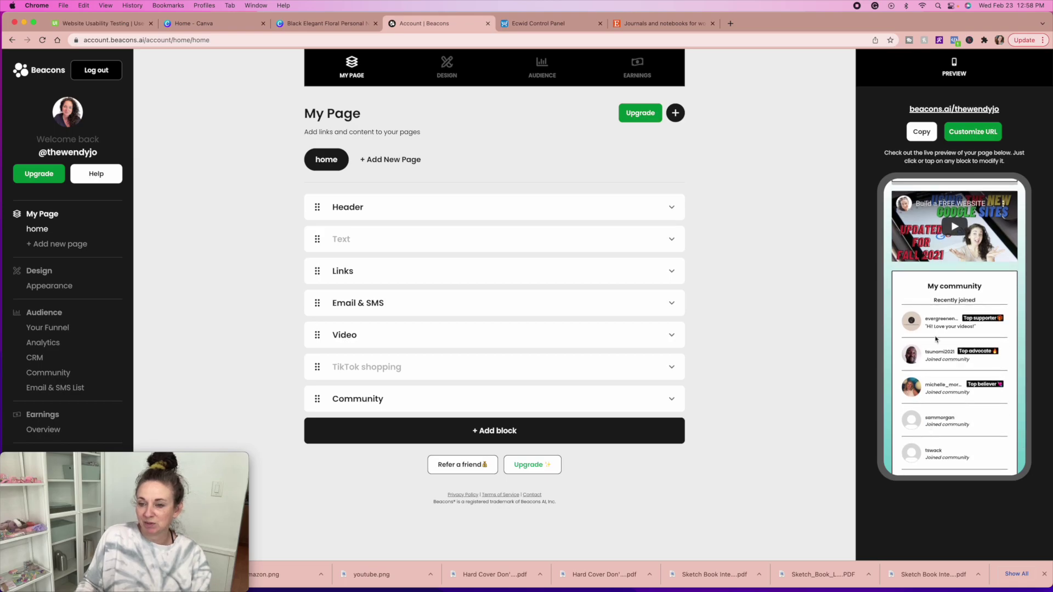
scroll(936, 338, up, 2)
scroll(935, 339, down, 5)
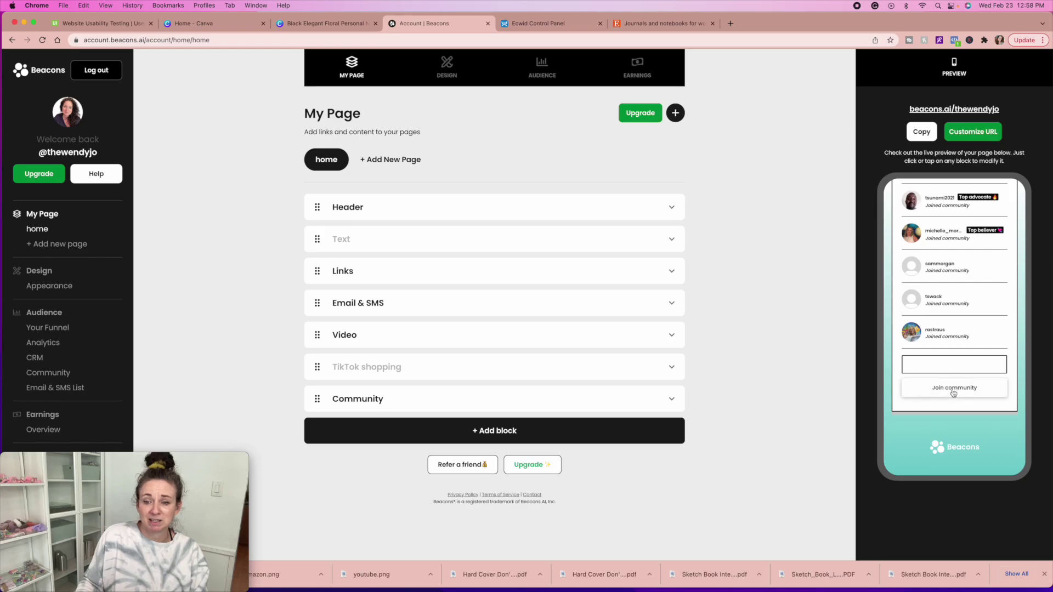
scroll(954, 329, up, 5)
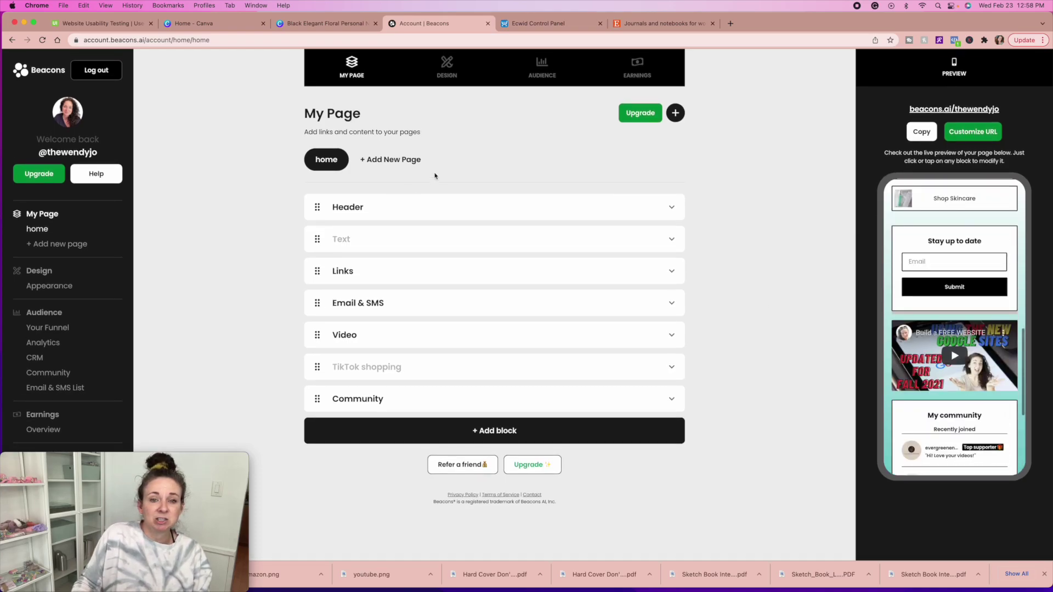
Step: Open the Design settings and browse the theme carousel to Galactic and New Wave
click(446, 66)
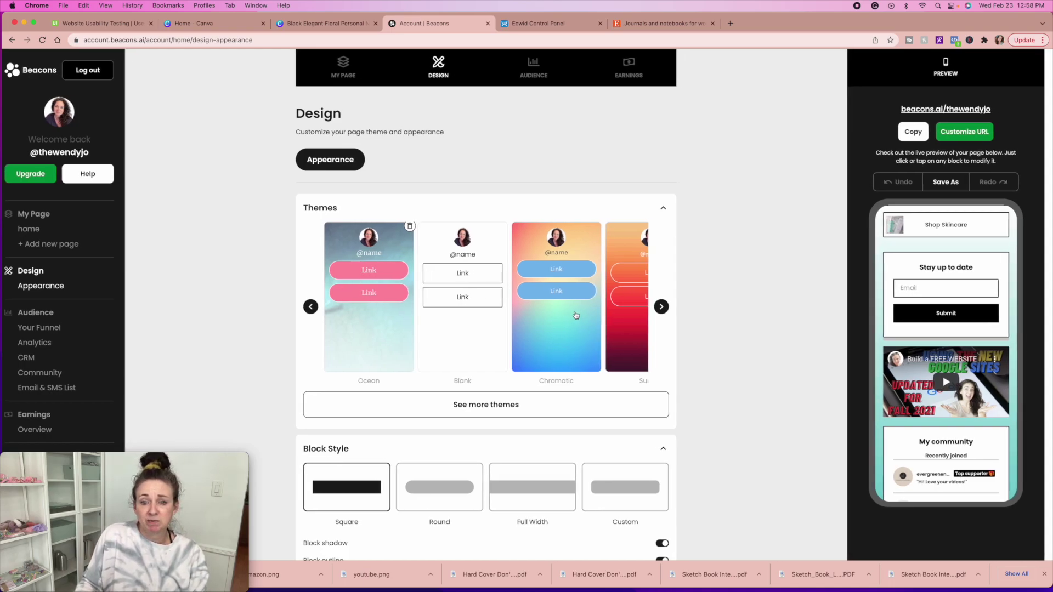
click(670, 308)
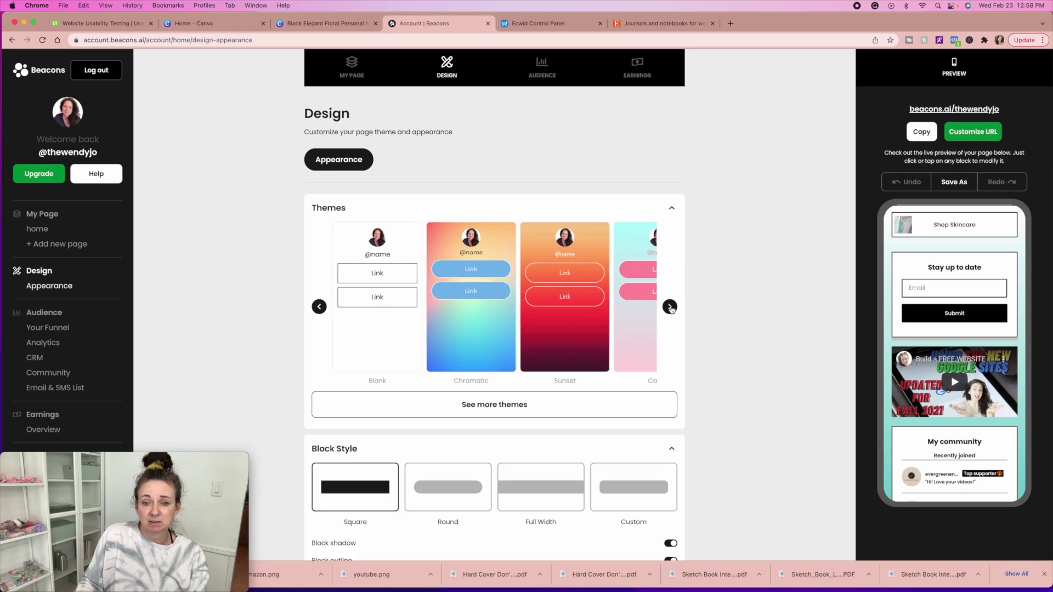
click(669, 308)
click(670, 307)
click(670, 308)
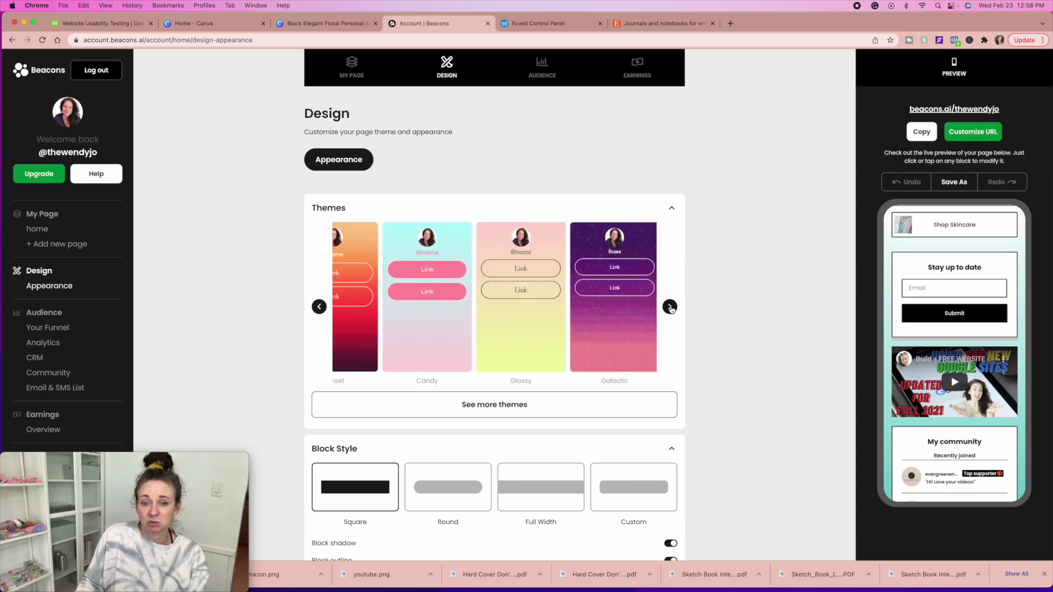
click(670, 307)
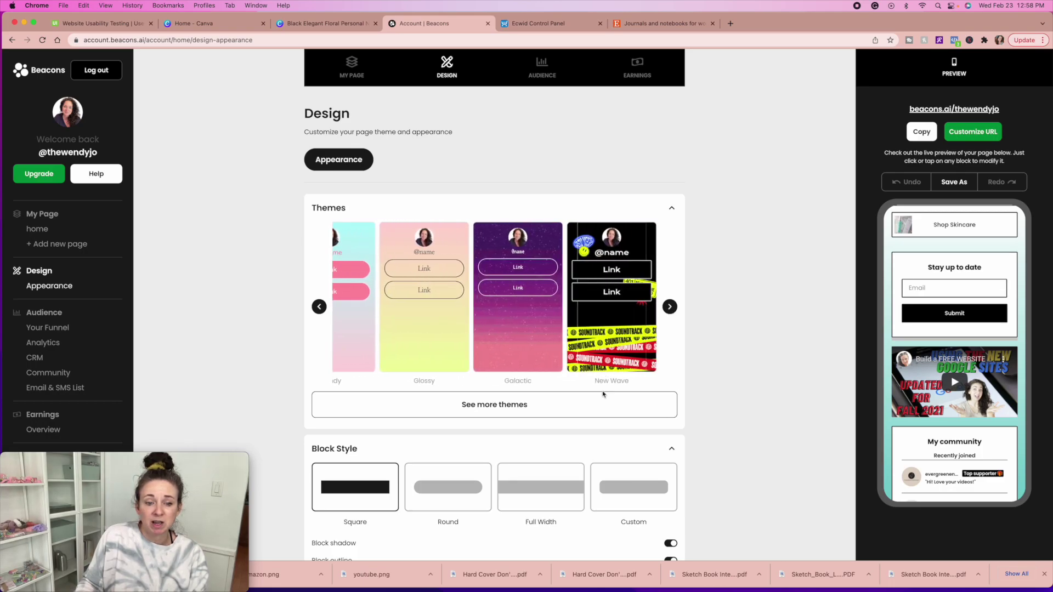
Step: Move down the Appearance settings to the white-to-teal linear gradient background
scroll(603, 394, down, 5)
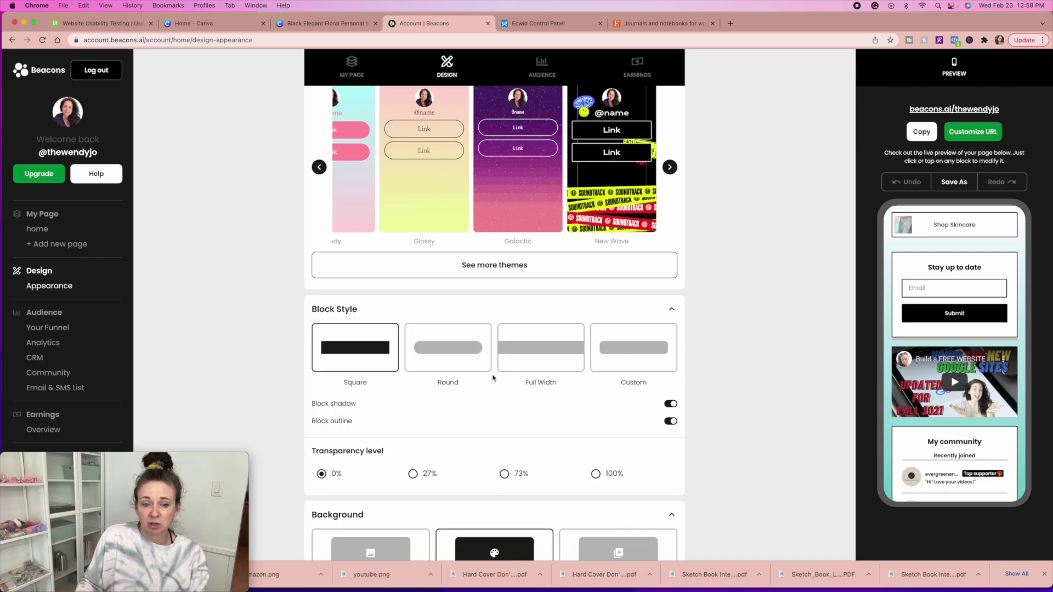
scroll(451, 313, up, 4)
scroll(451, 313, down, 5)
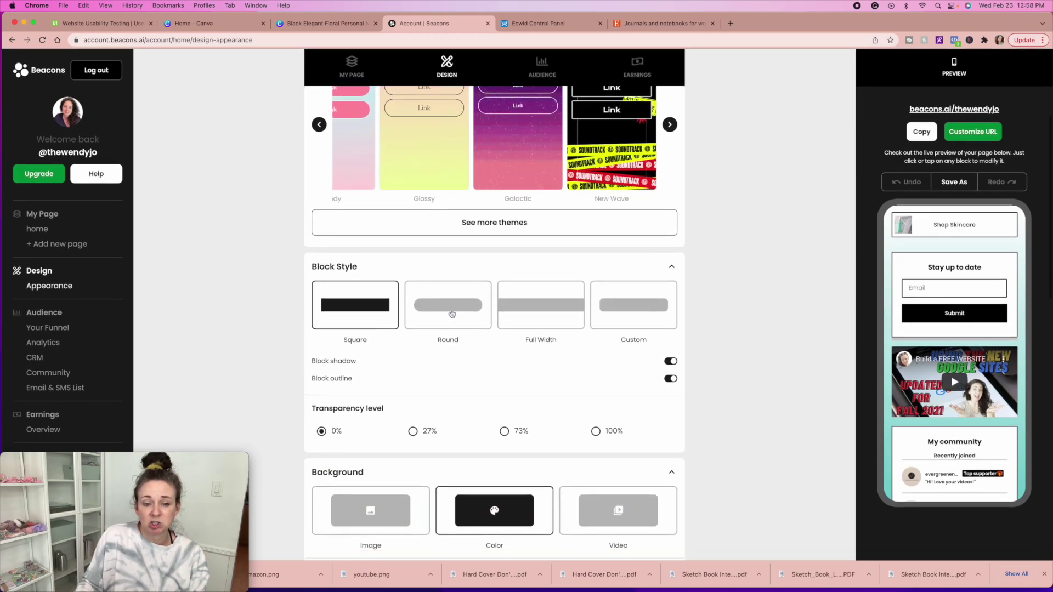
scroll(452, 313, down, 5)
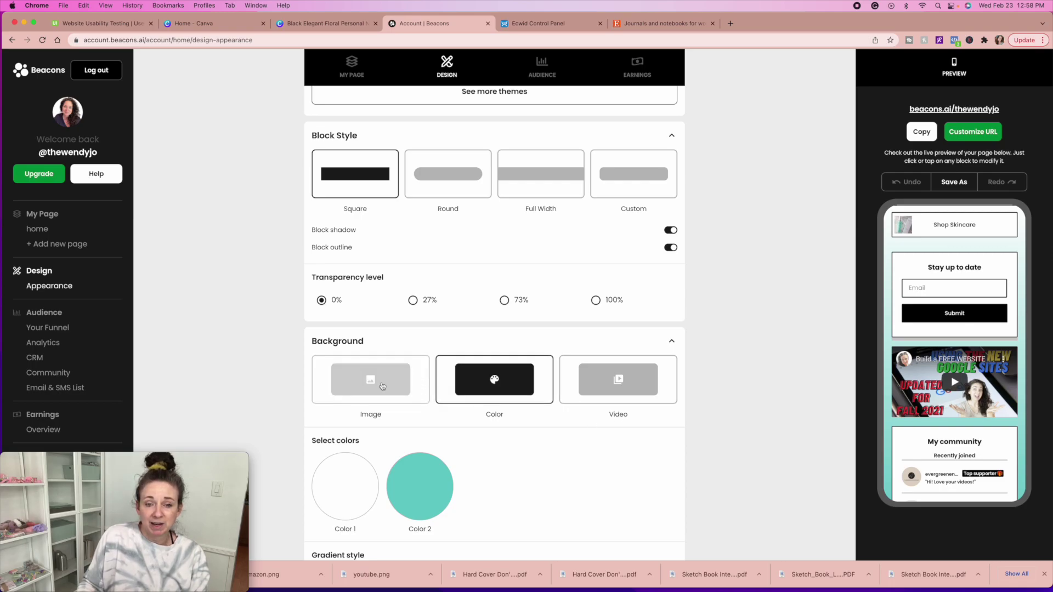
scroll(930, 321, up, 15)
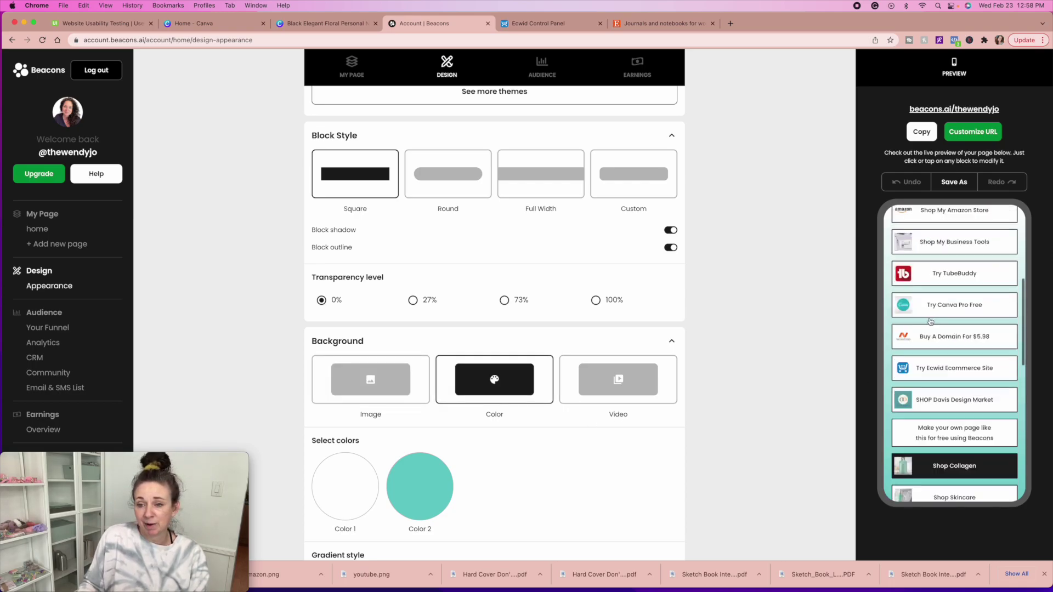
scroll(496, 430, down, 15)
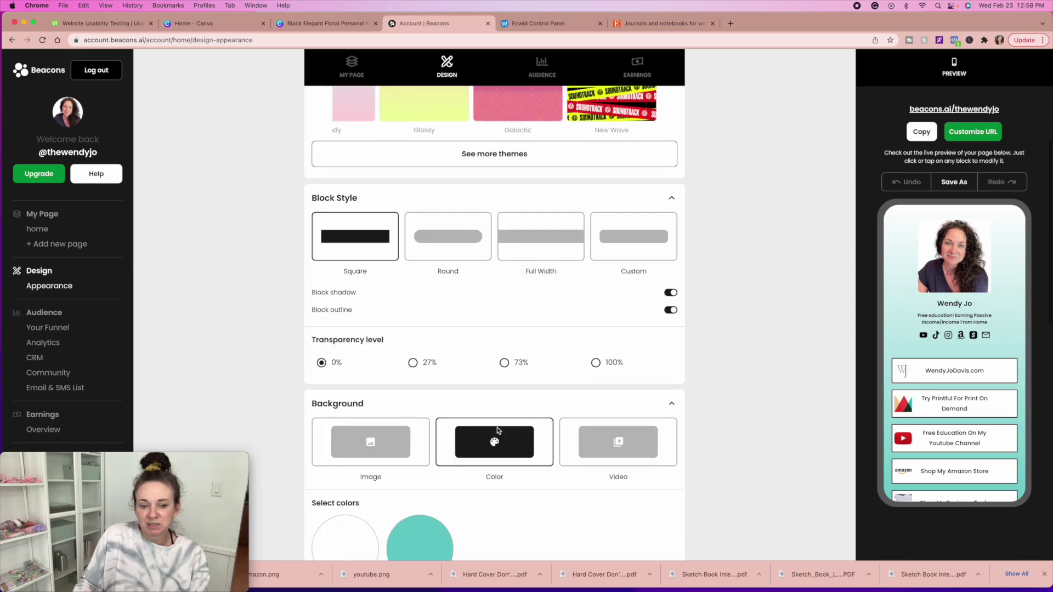
scroll(496, 430, down, 2)
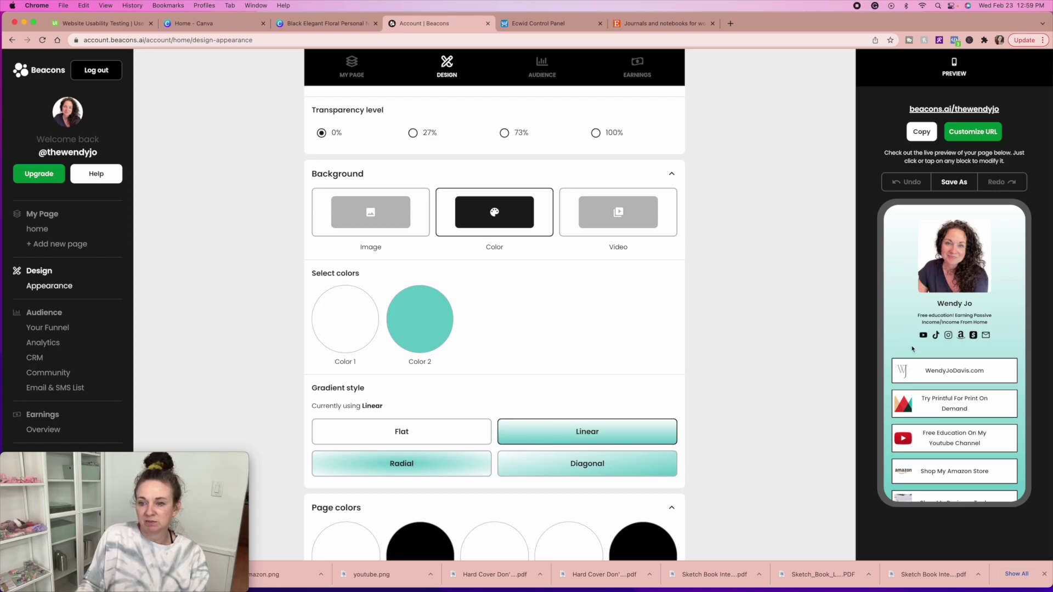
scroll(547, 383, down, 5)
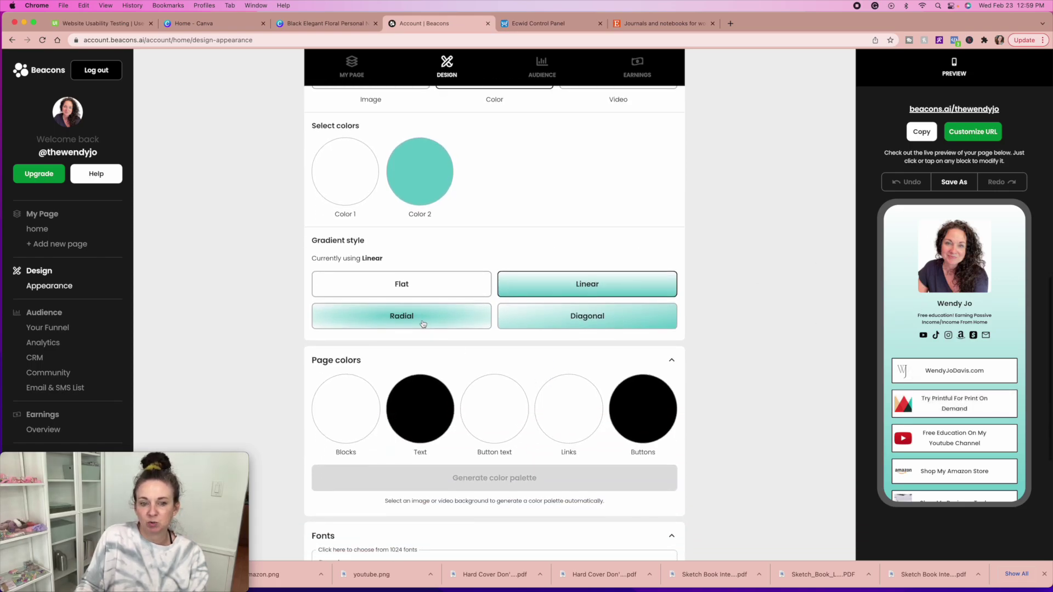
Step: Set the white-to-teal background gradient style to Radial and return to the top of Design
click(423, 323)
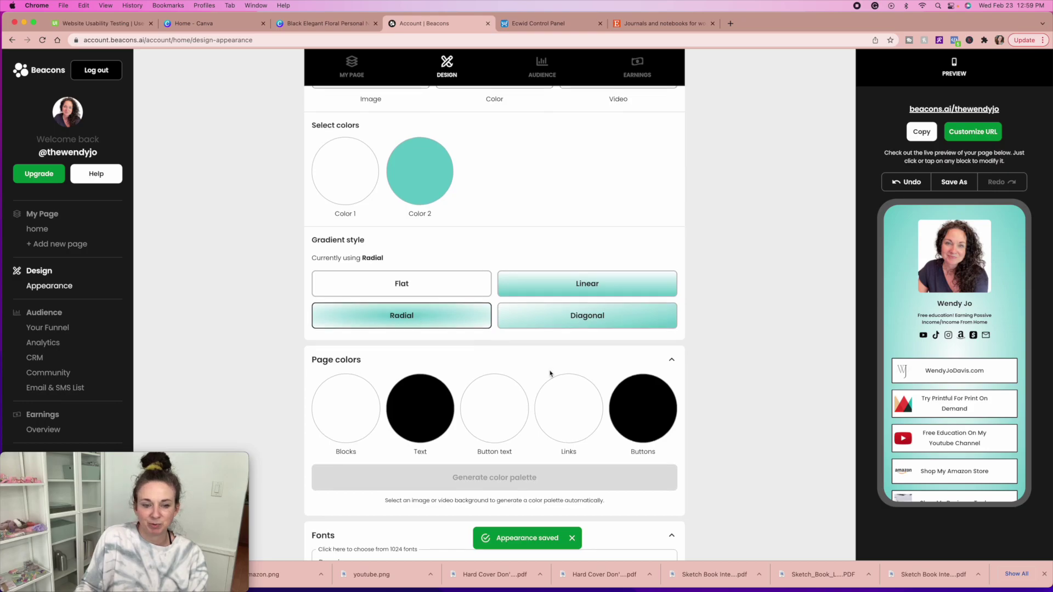
scroll(550, 373, down, 3)
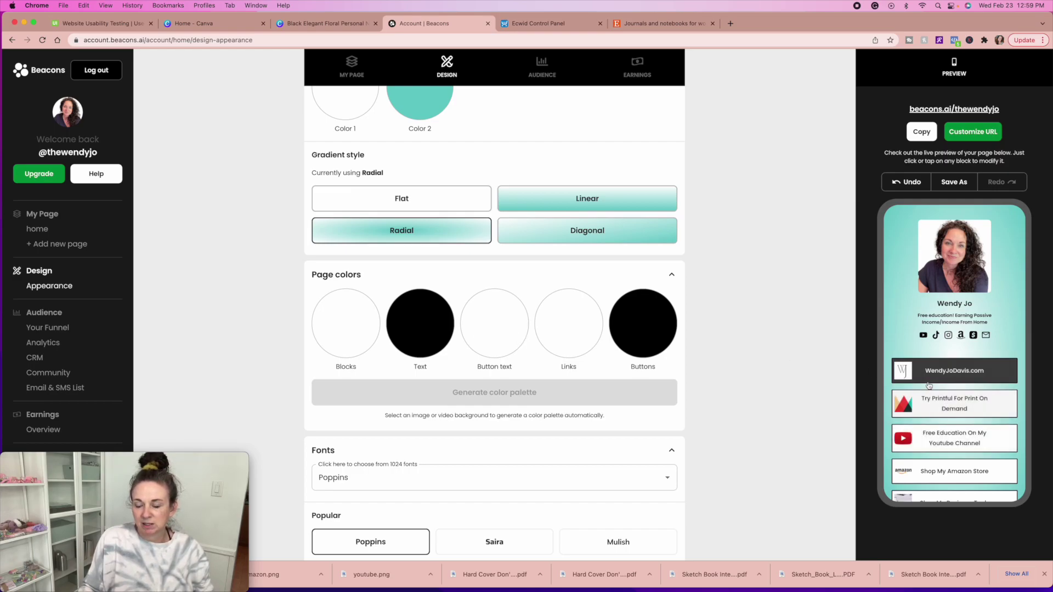
scroll(534, 450, down, 2)
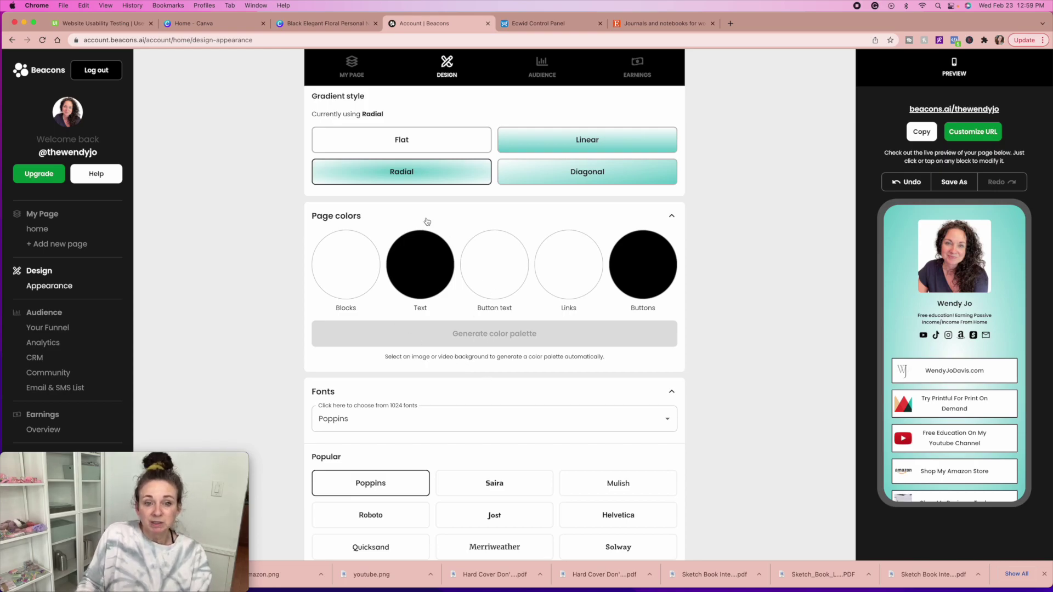
scroll(427, 221, up, 5)
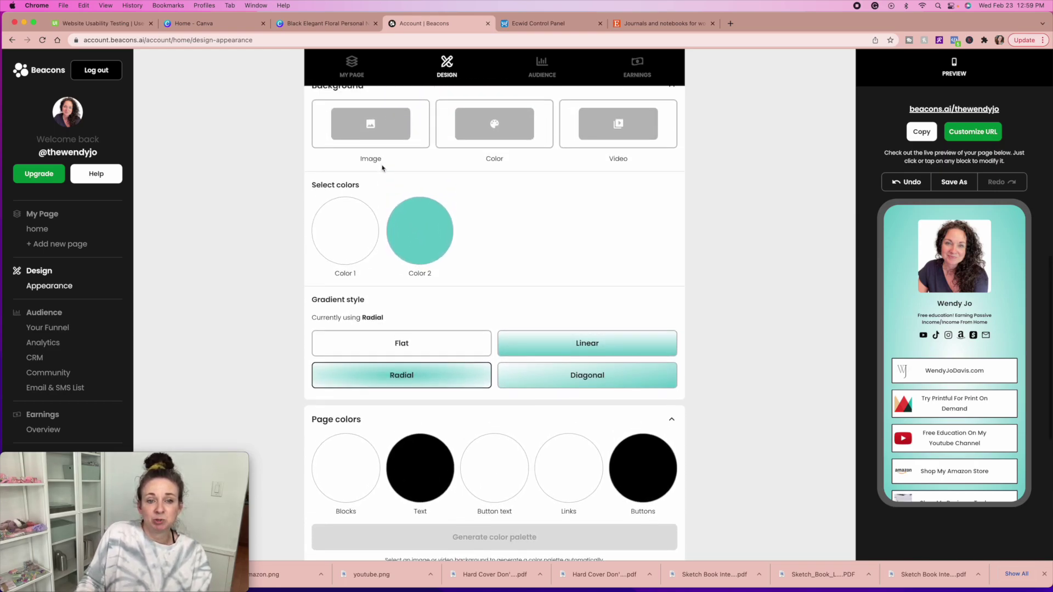
scroll(488, 298, down, 6)
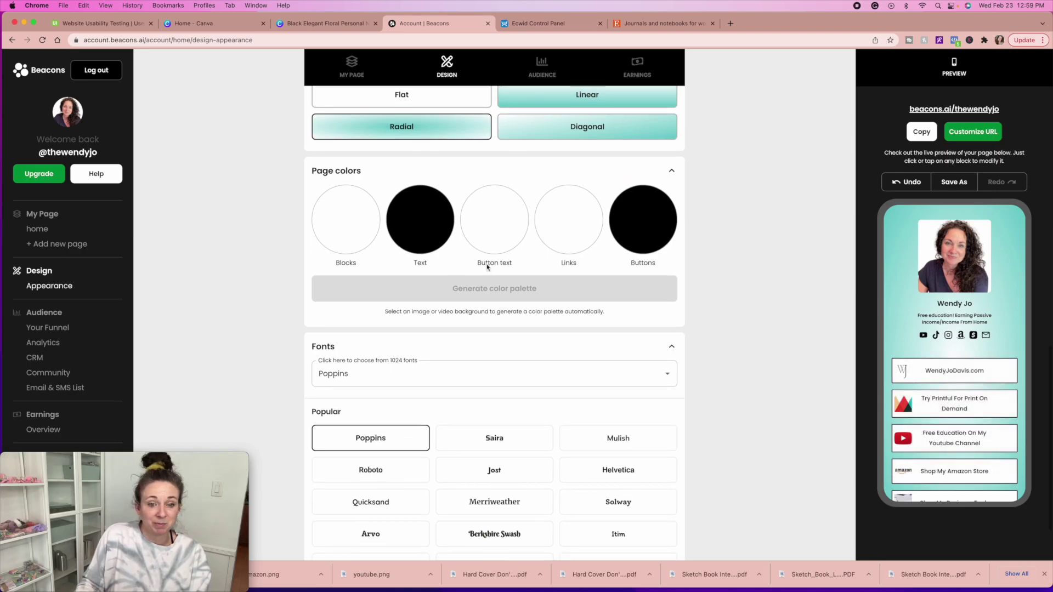
scroll(487, 268, up, 1)
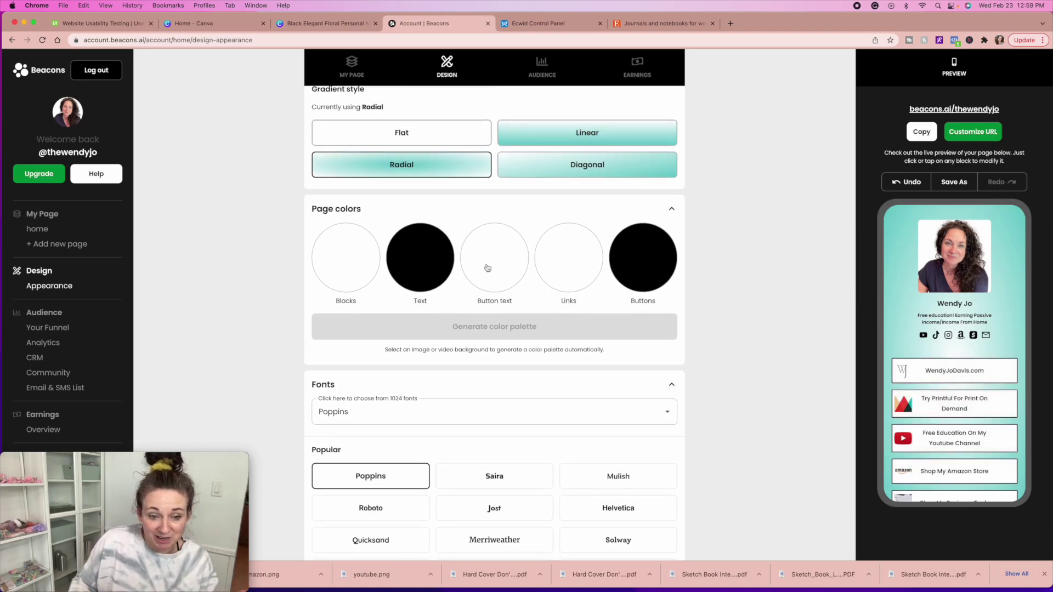
scroll(470, 282, down, 3)
scroll(466, 358, up, 10)
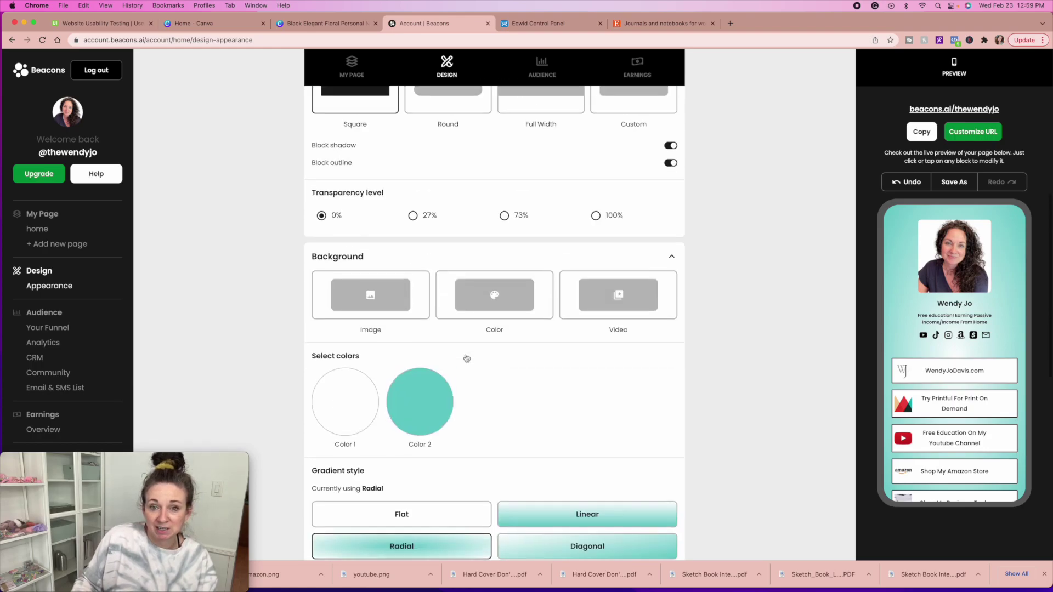
scroll(466, 359, up, 8)
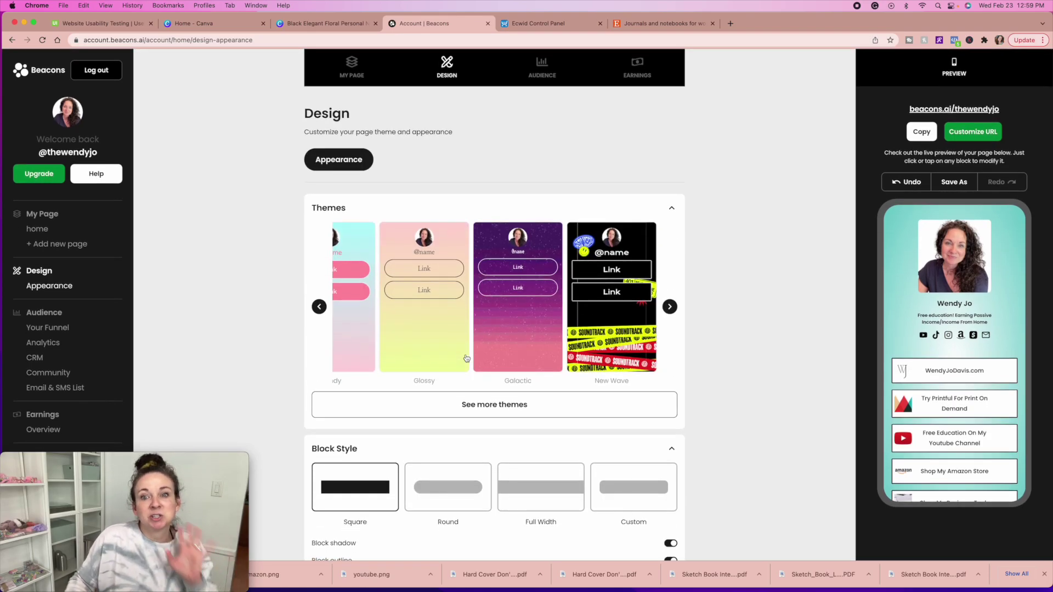
Step: Show the Audience funnel: 2,726 visits, 1,919 from TikTok and 780 from other sources
click(542, 64)
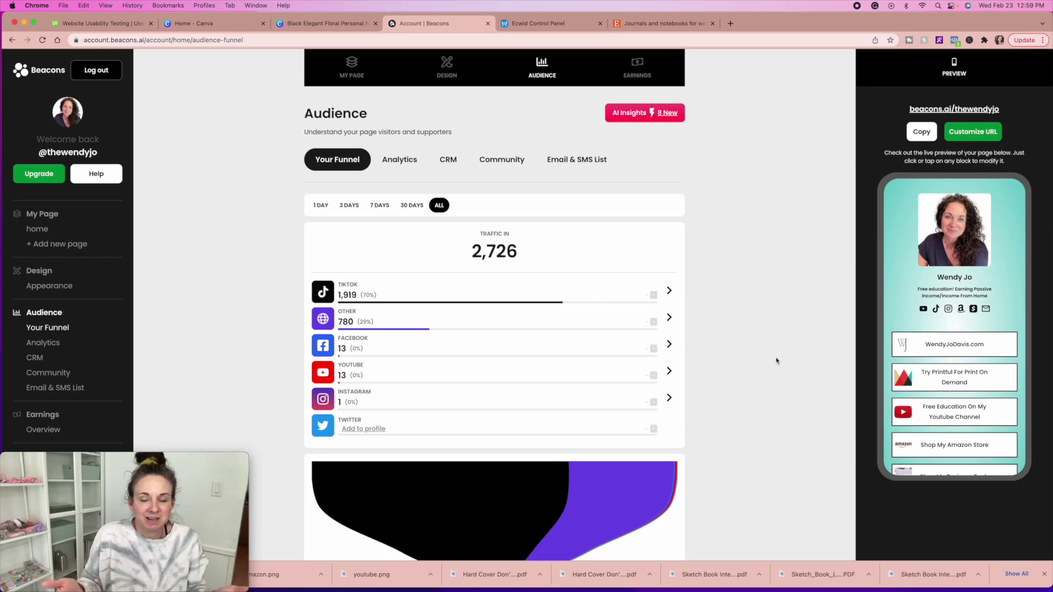
scroll(605, 434, down, 6)
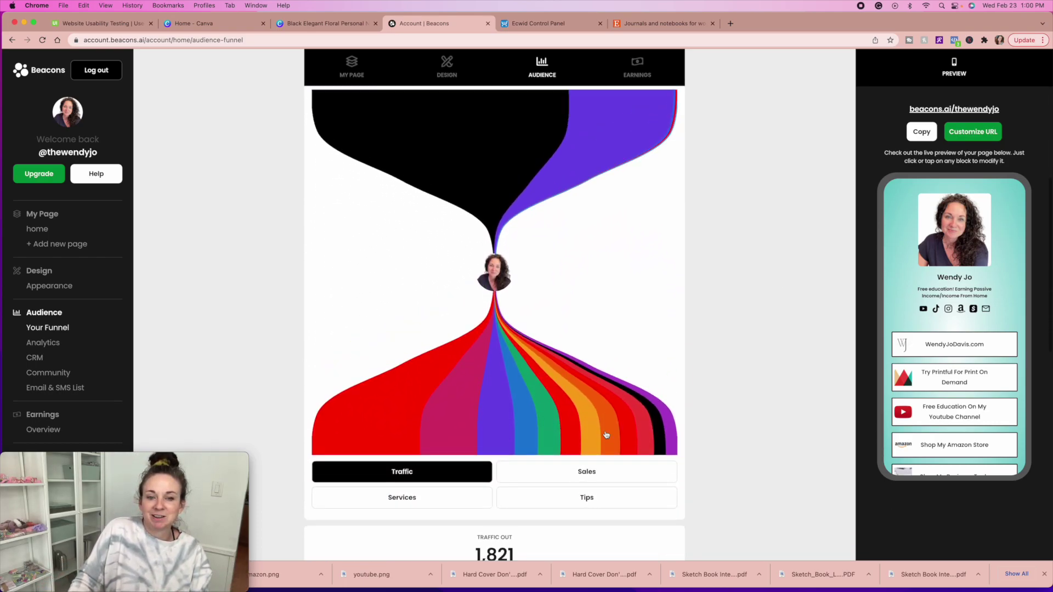
scroll(605, 434, up, 5)
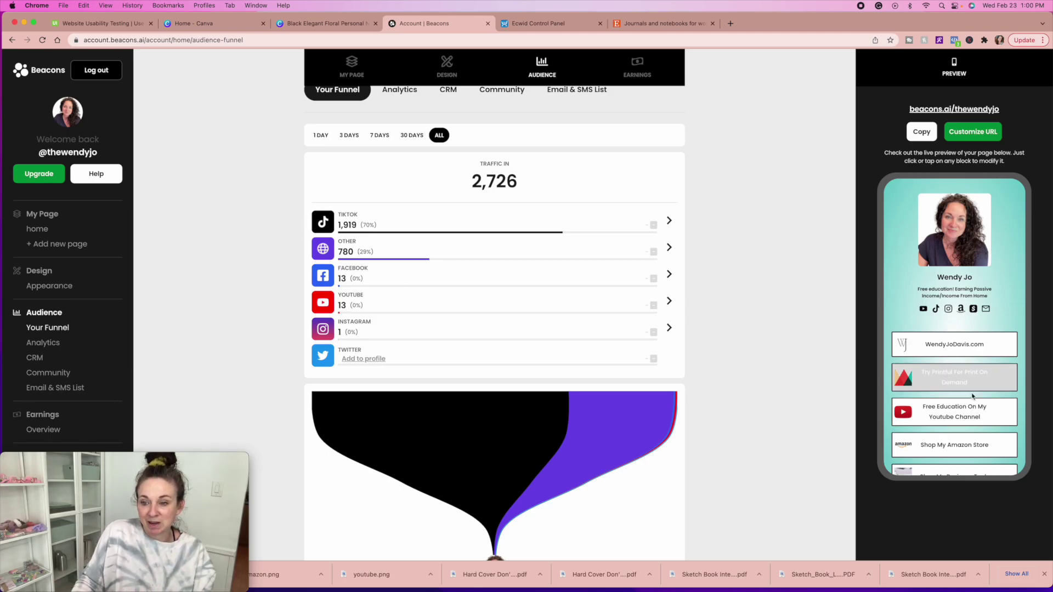
Step: Go through the Traffic Out list and open View analytics: 386 views, 354 clicks, 91.7% CTR
scroll(548, 371, down, 5)
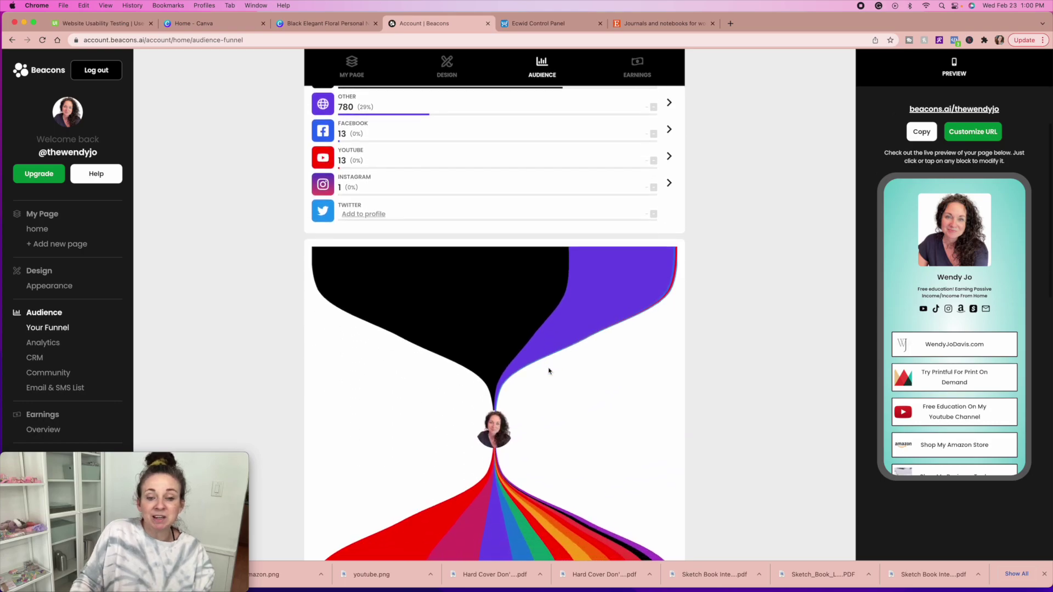
scroll(548, 370, down, 1)
mouse_move(376, 400)
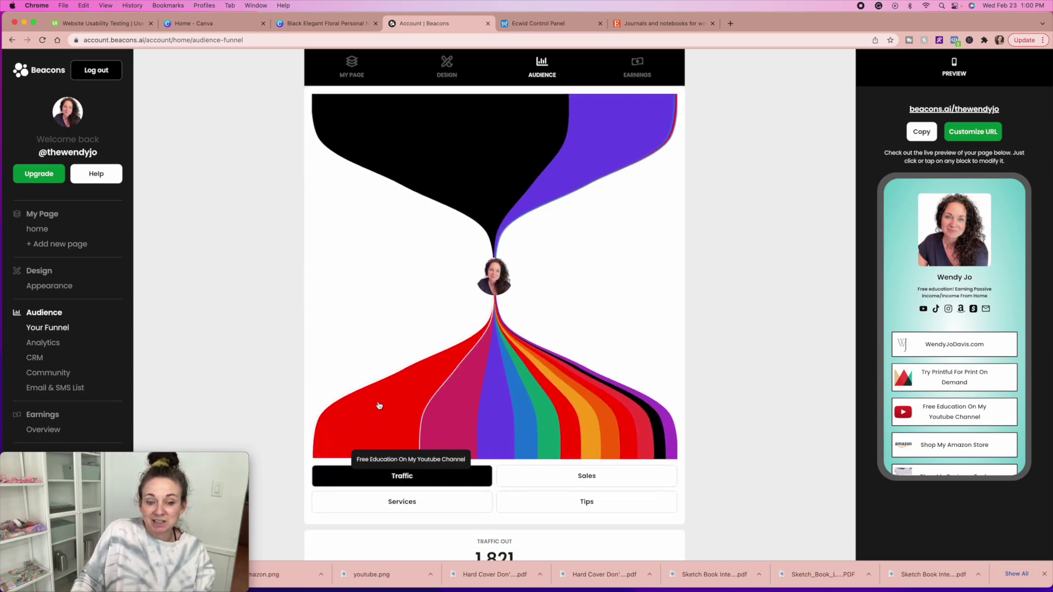
scroll(379, 406, down, 1)
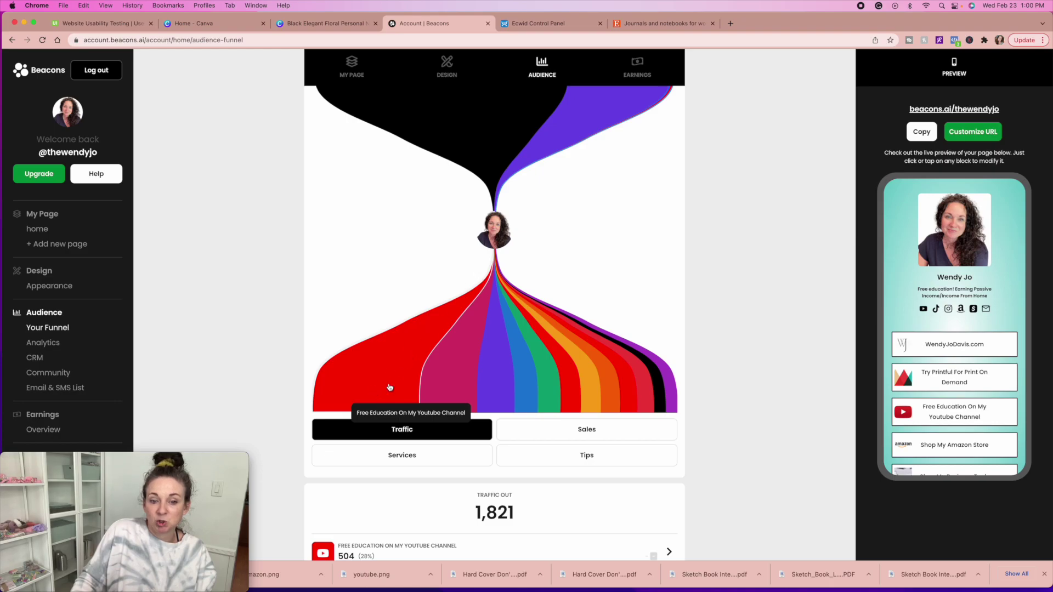
mouse_move(441, 384)
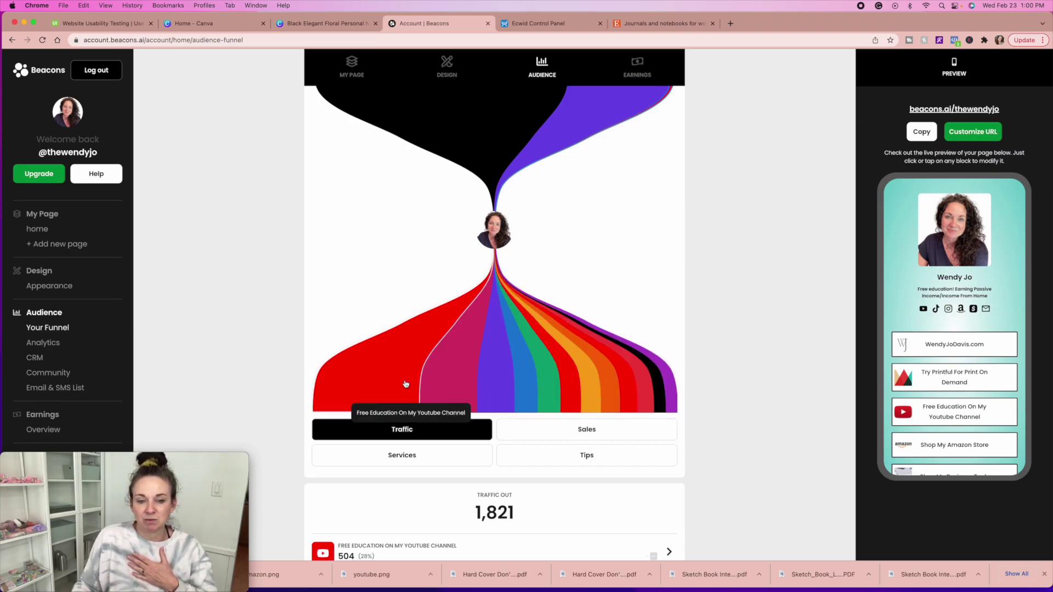
scroll(395, 385, down, 3)
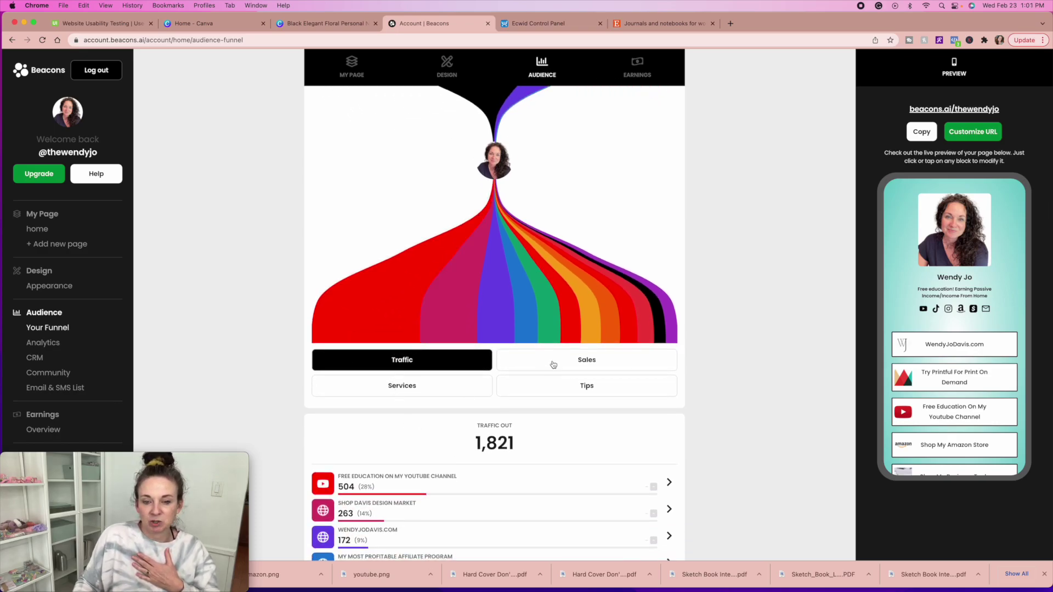
scroll(515, 383, up, 10)
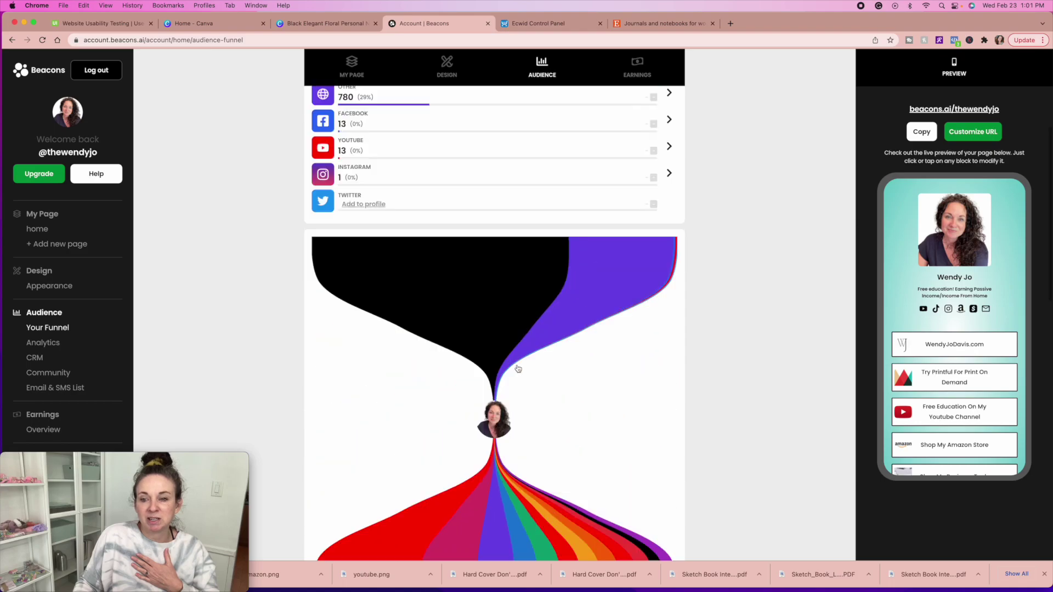
scroll(573, 483, down, 10)
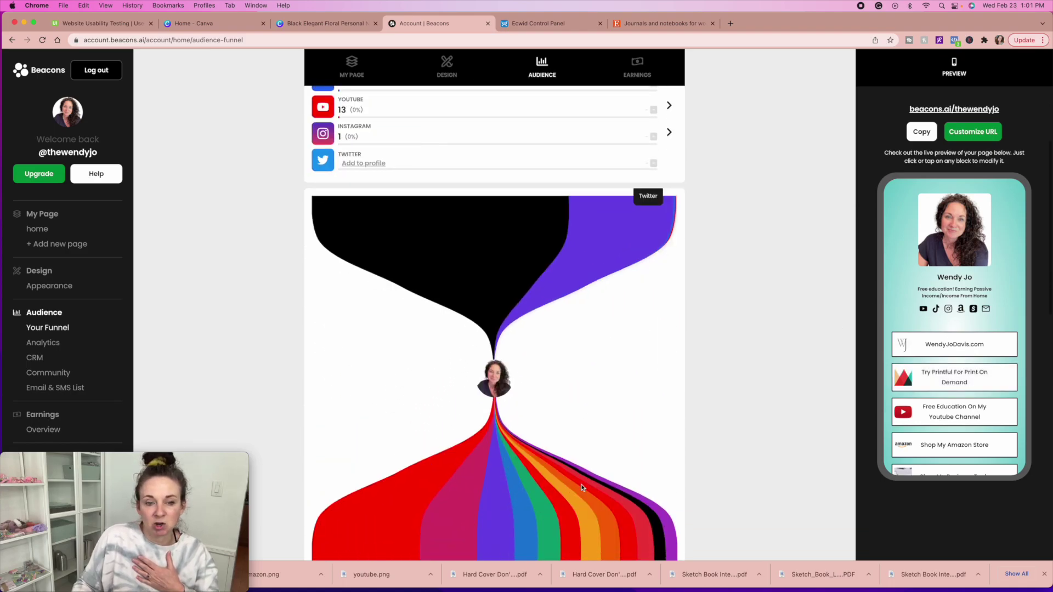
scroll(582, 487, down, 7)
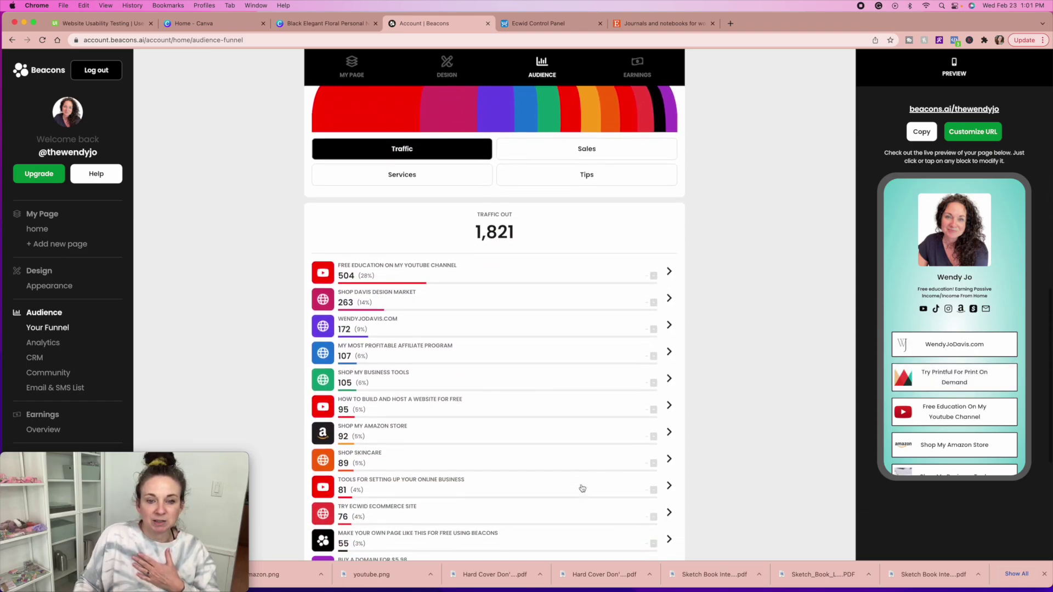
scroll(486, 335, down, 3)
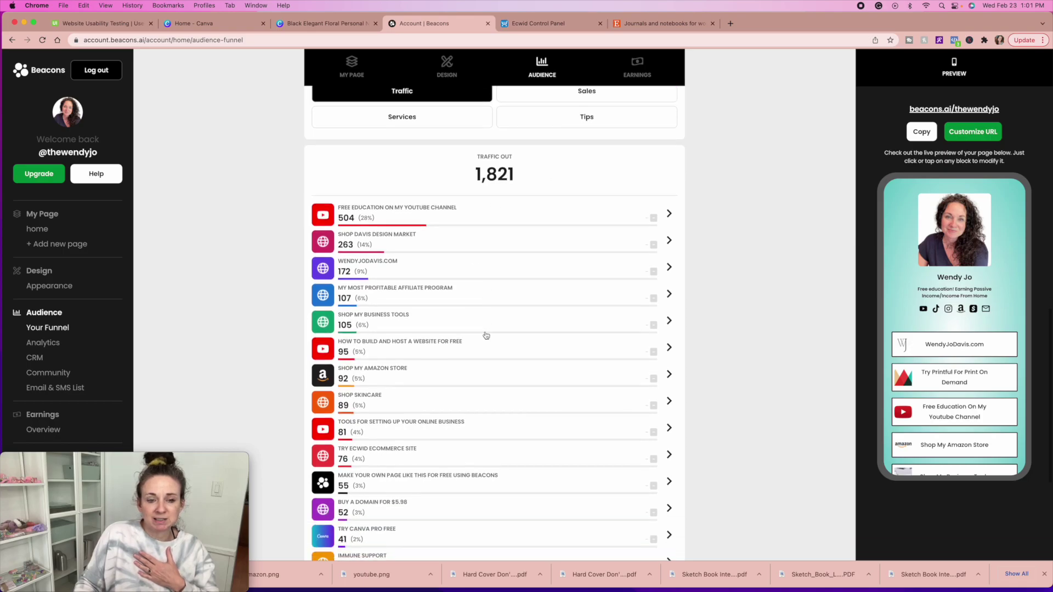
scroll(413, 324, down, 5)
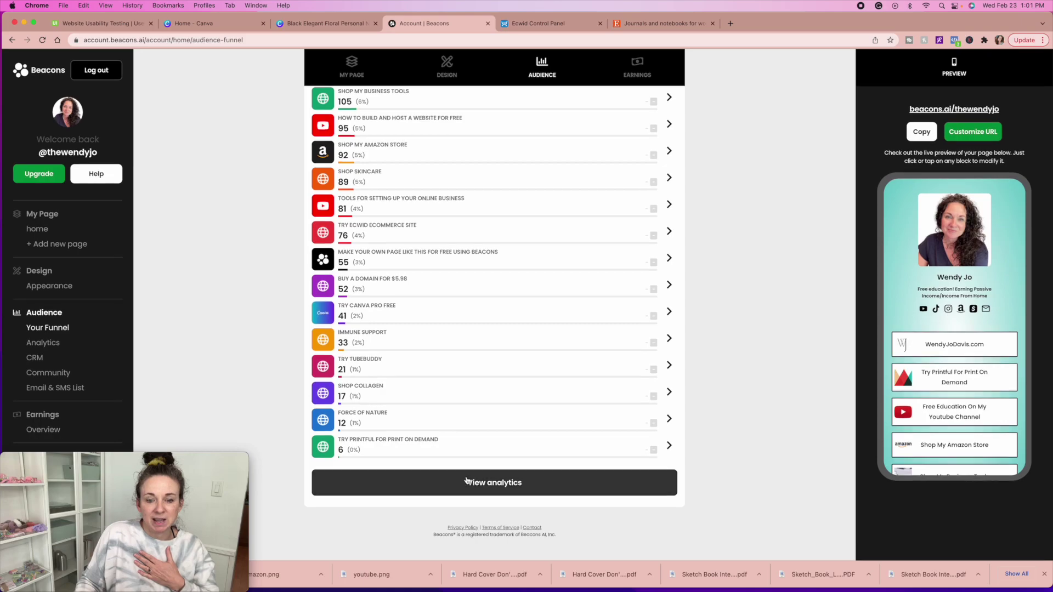
click(476, 484)
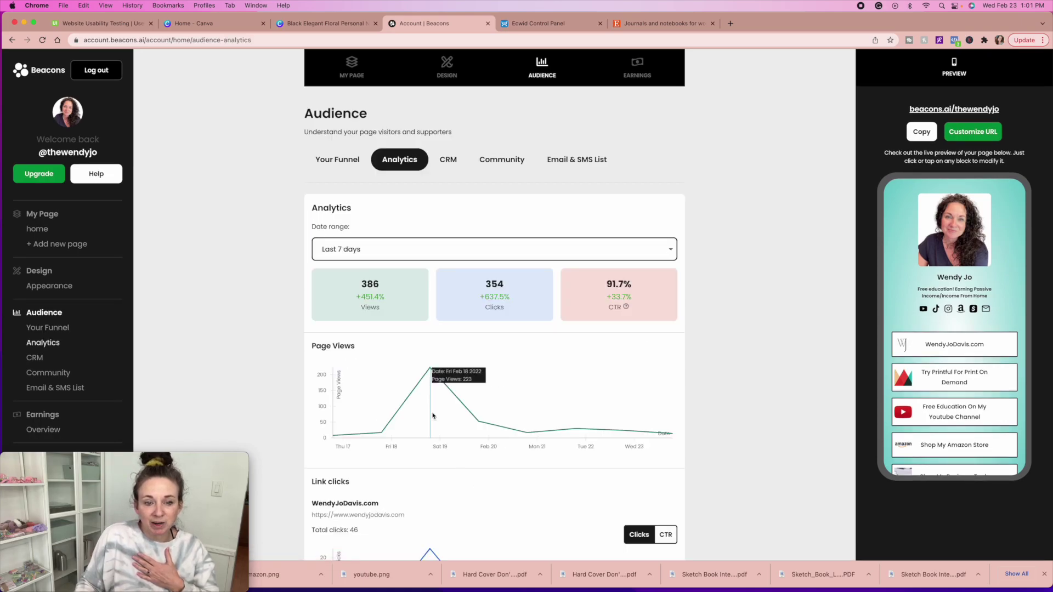
Step: Switch the analytics date range to Lifetime
scroll(433, 416, down, 3)
mouse_move(441, 294)
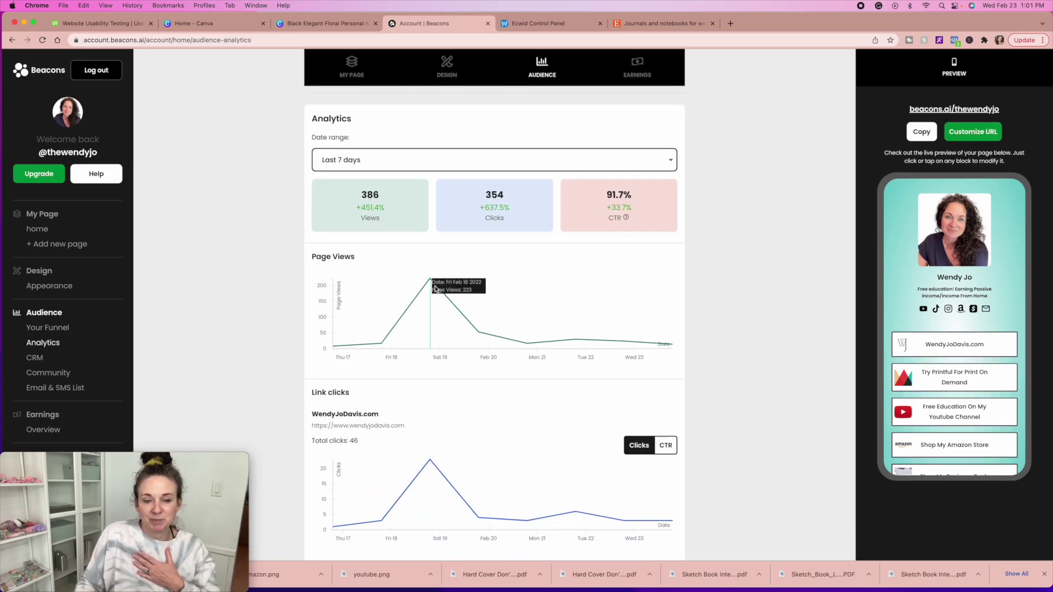
mouse_move(435, 460)
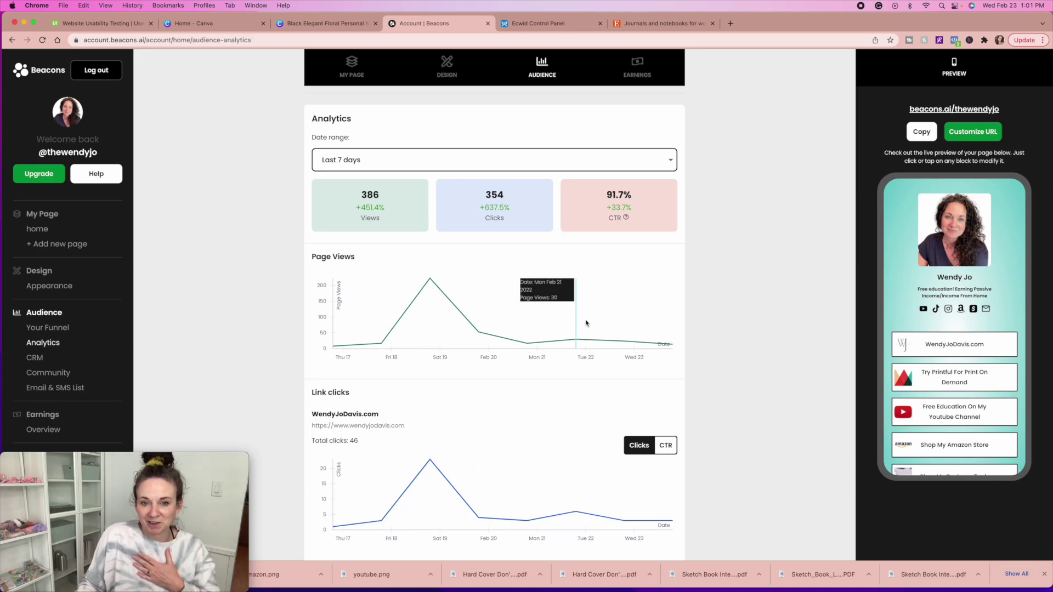
scroll(488, 269, down, 3)
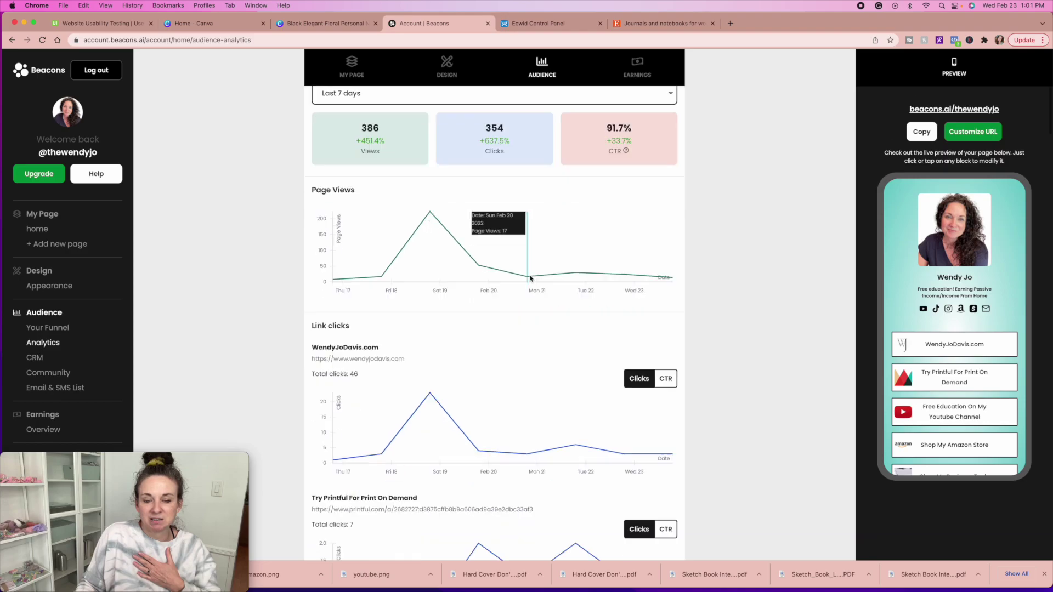
scroll(488, 296, up, 3)
click(670, 159)
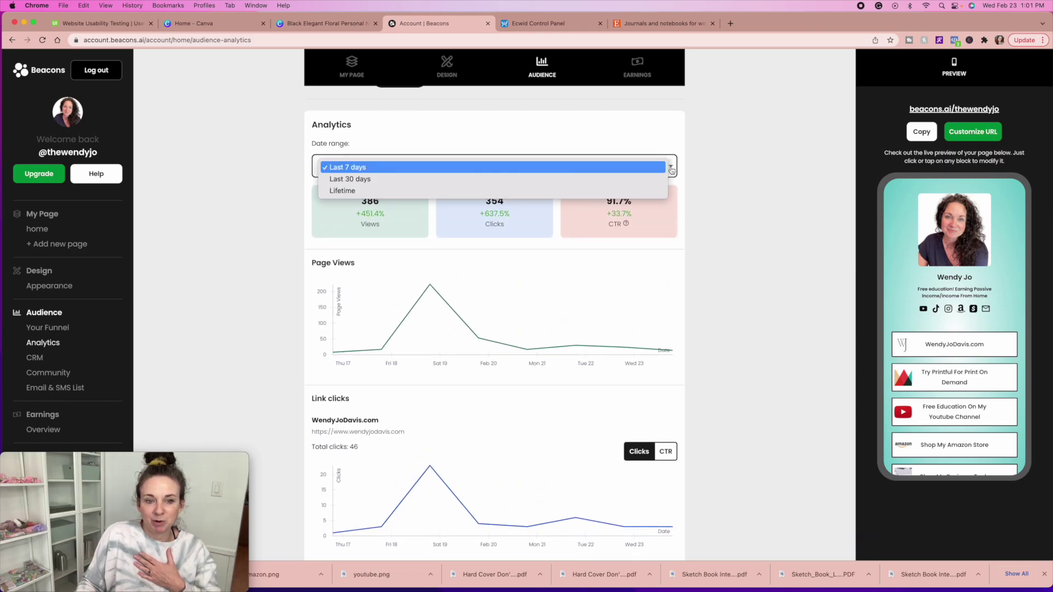
click(663, 193)
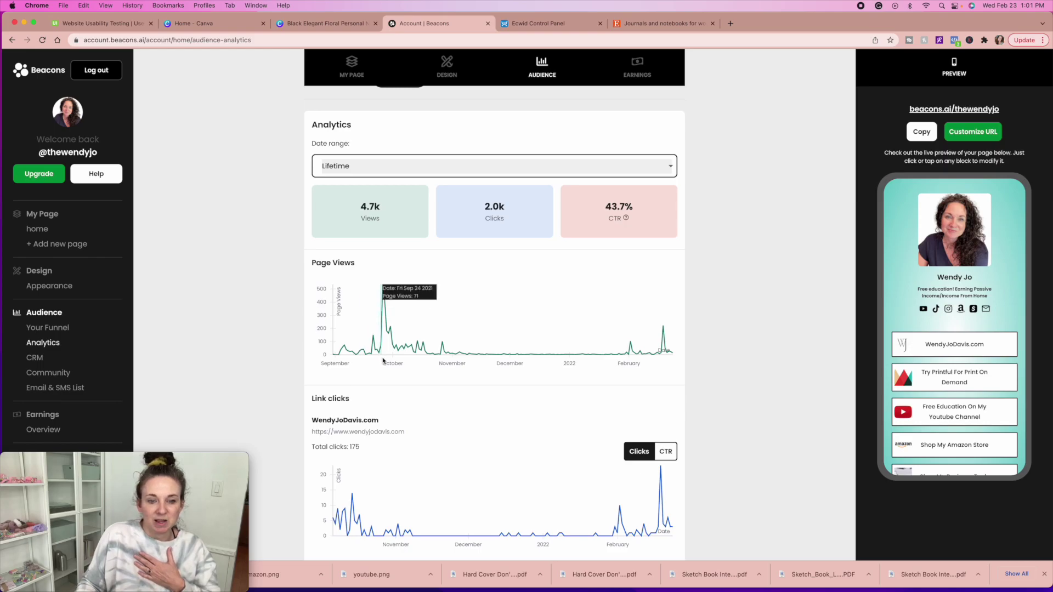
Step: Review the click charts for each link on the Analytics page
mouse_move(384, 361)
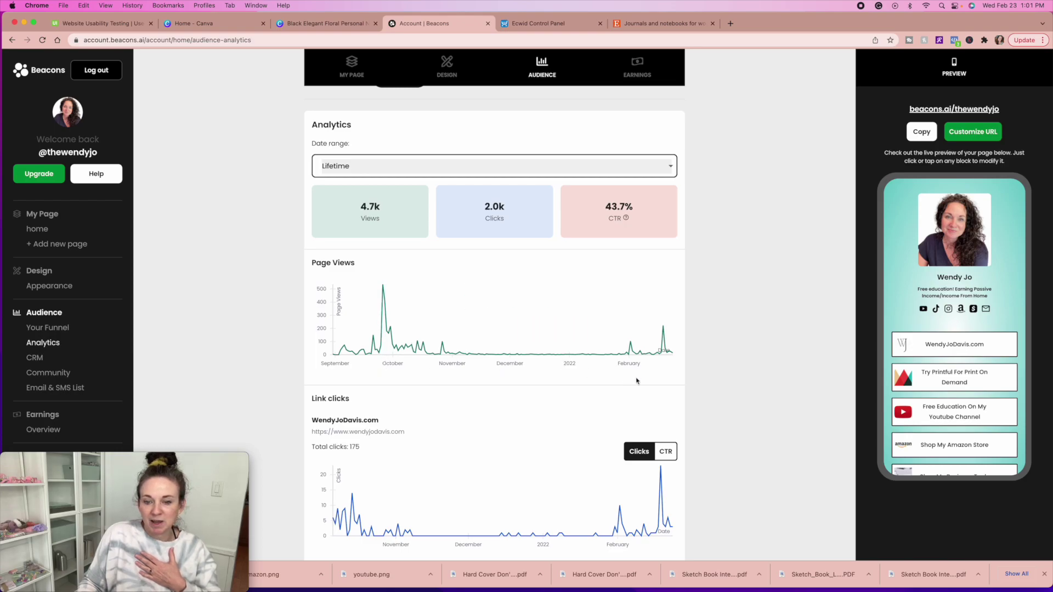
mouse_move(658, 508)
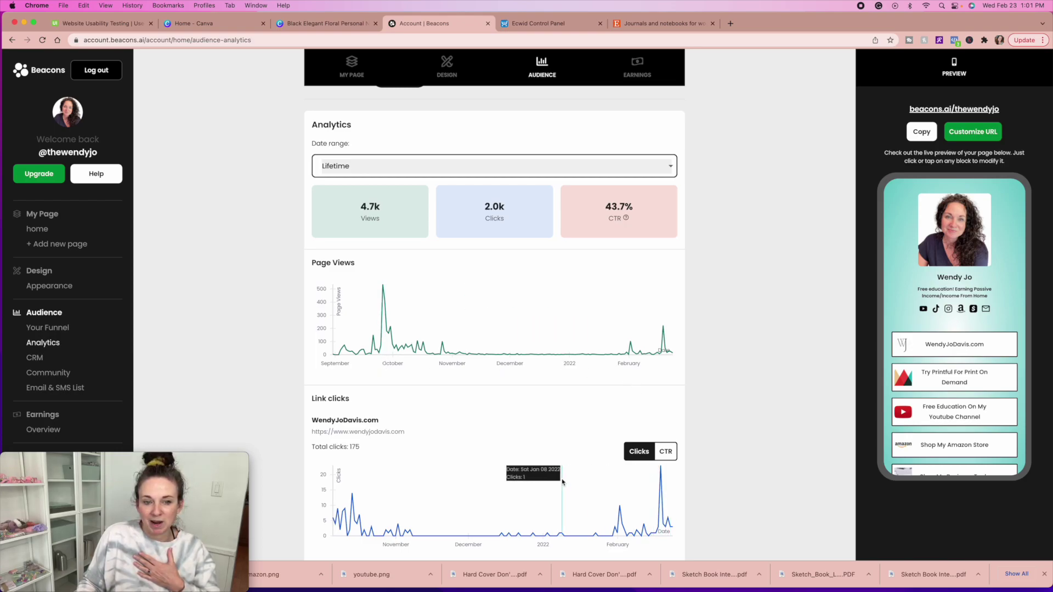
scroll(562, 481, down, 6)
scroll(562, 482, down, 2)
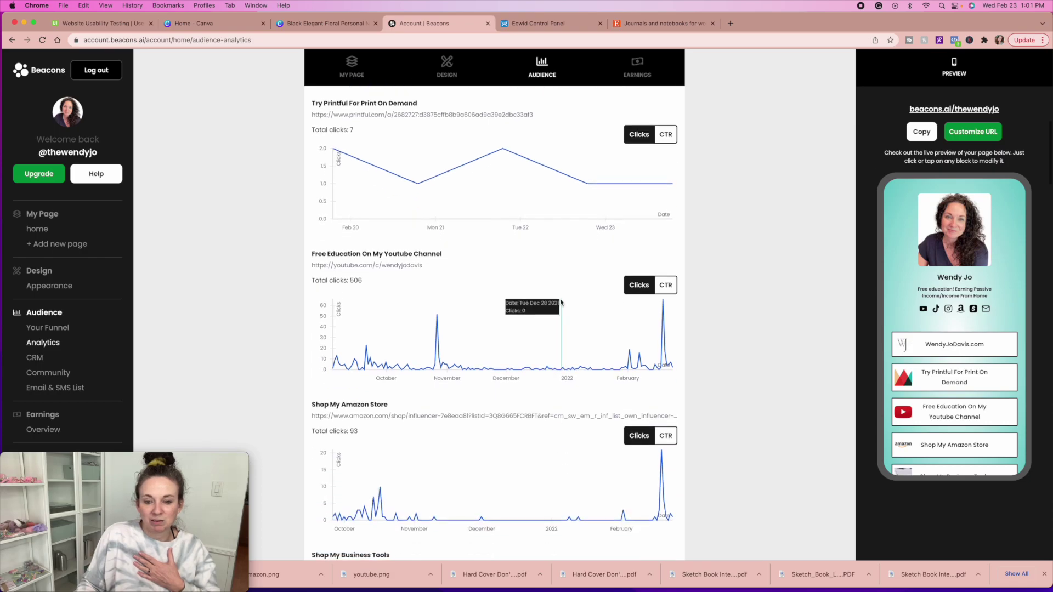
scroll(607, 410, down, 3)
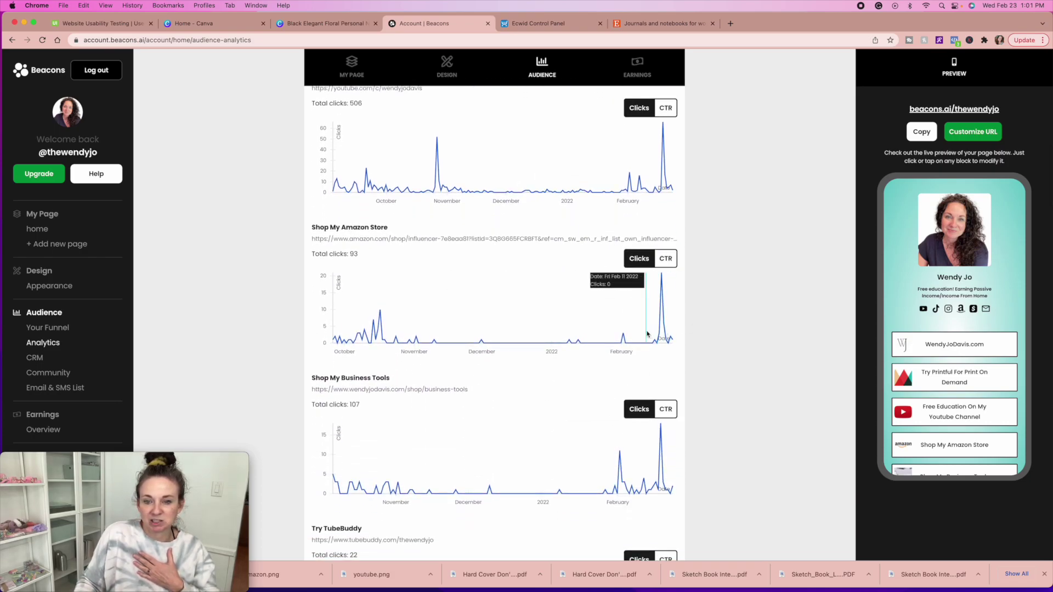
scroll(581, 462, down, 2)
scroll(592, 433, down, 1)
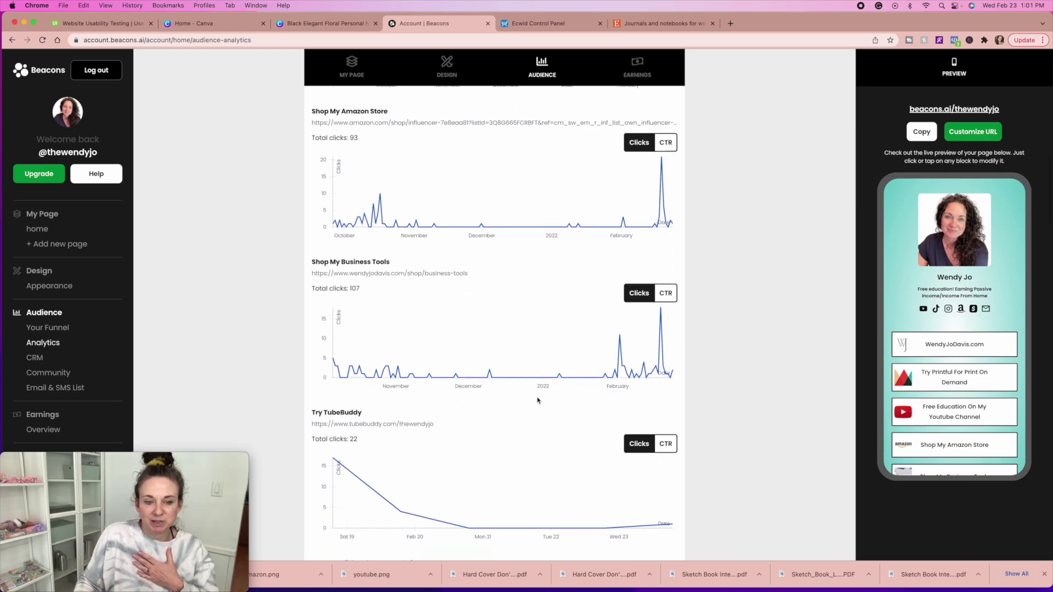
scroll(515, 336, down, 3)
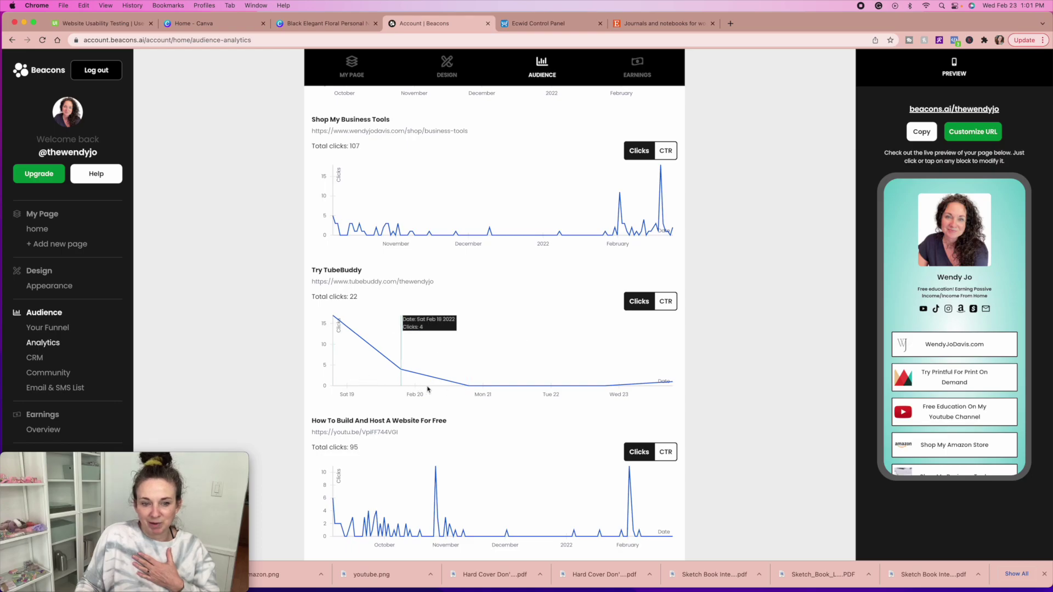
scroll(514, 393, down, 7)
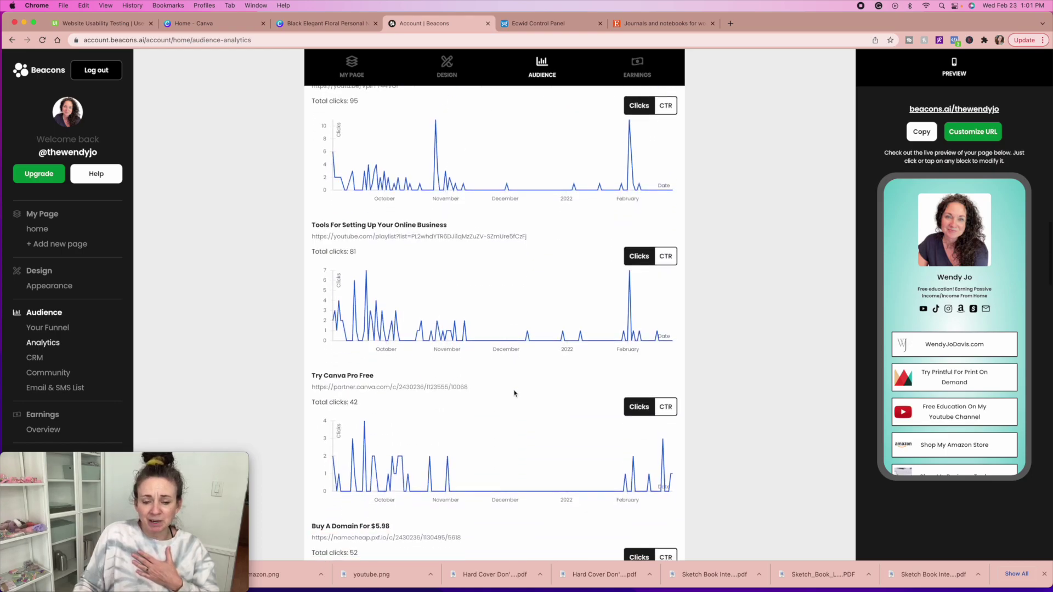
scroll(514, 393, up, 20)
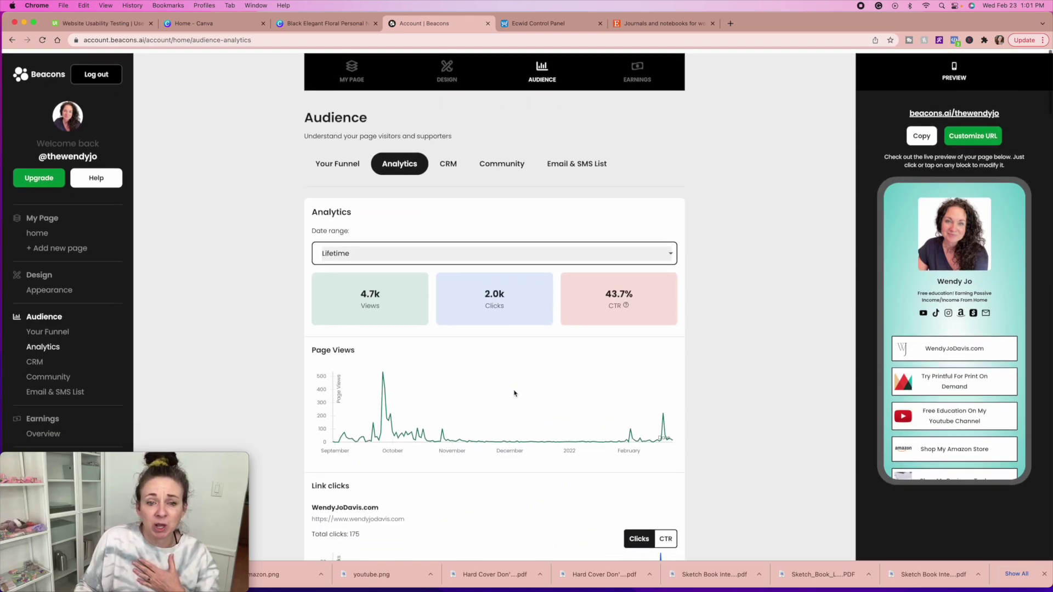
Step: Set the date range to Last 7 days and show the CRM summary of 24 members
click(670, 253)
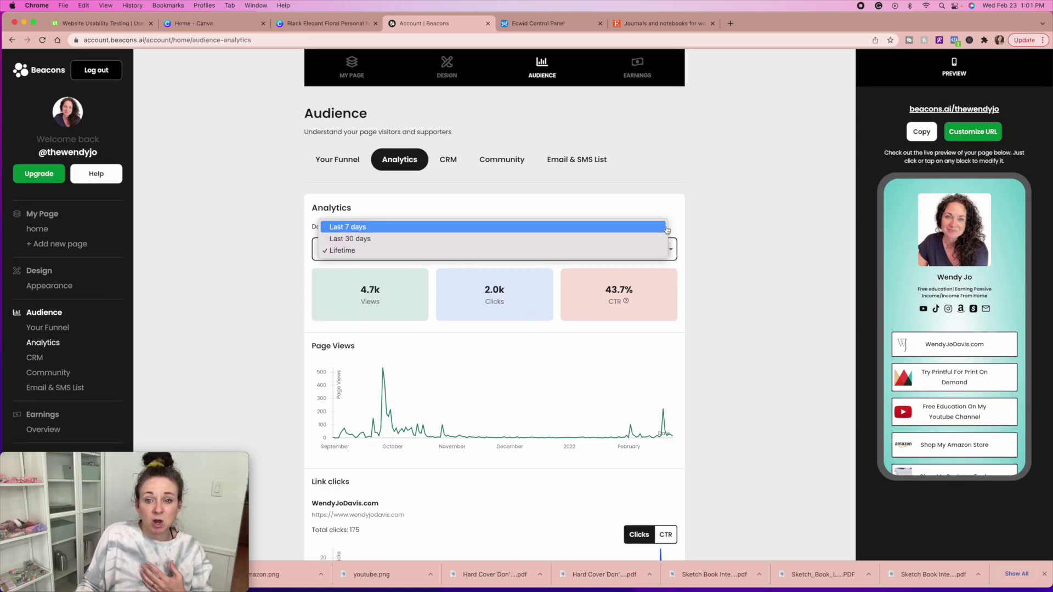
click(667, 229)
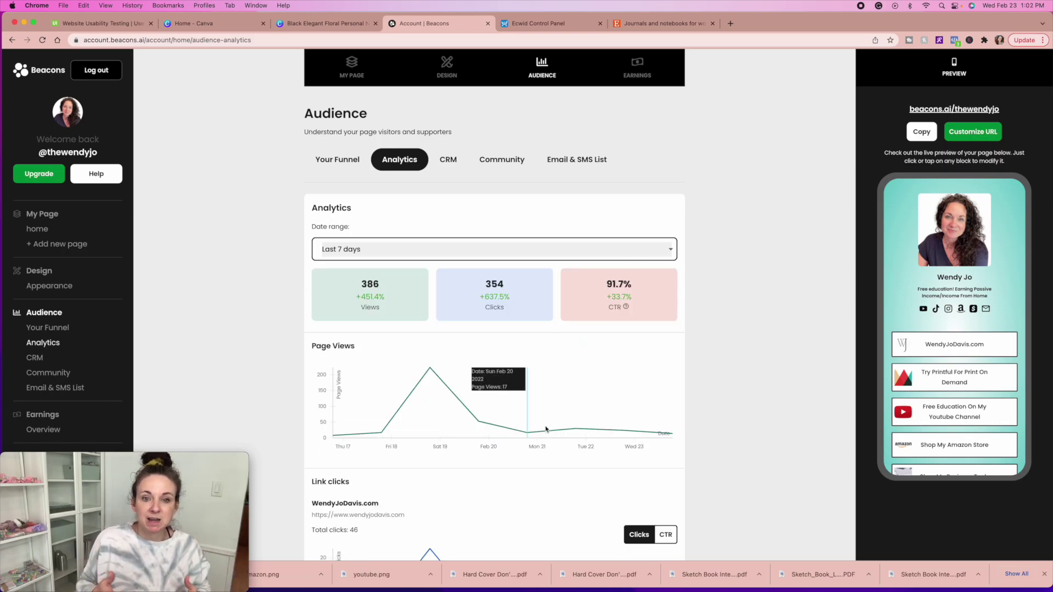
click(453, 159)
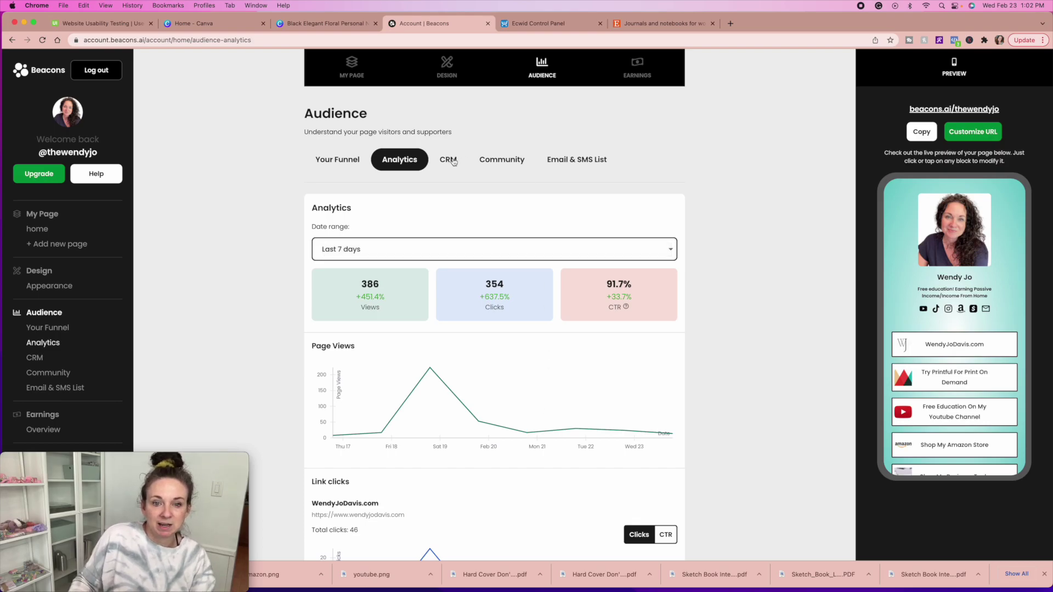
Step: View the Community members list, then the Your Funnel page
click(510, 164)
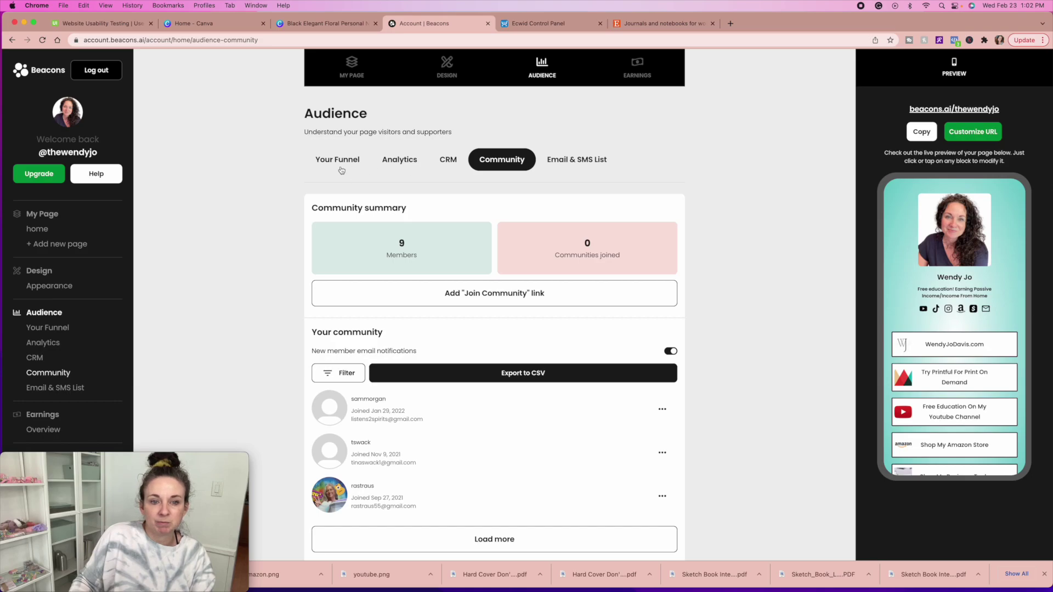
click(328, 163)
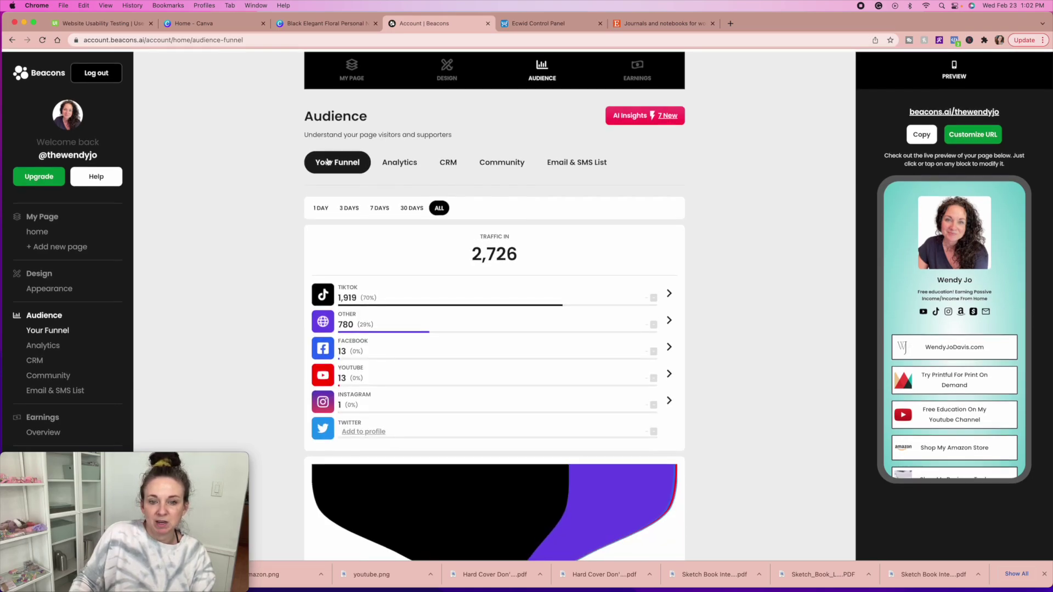
scroll(328, 162, down, 7)
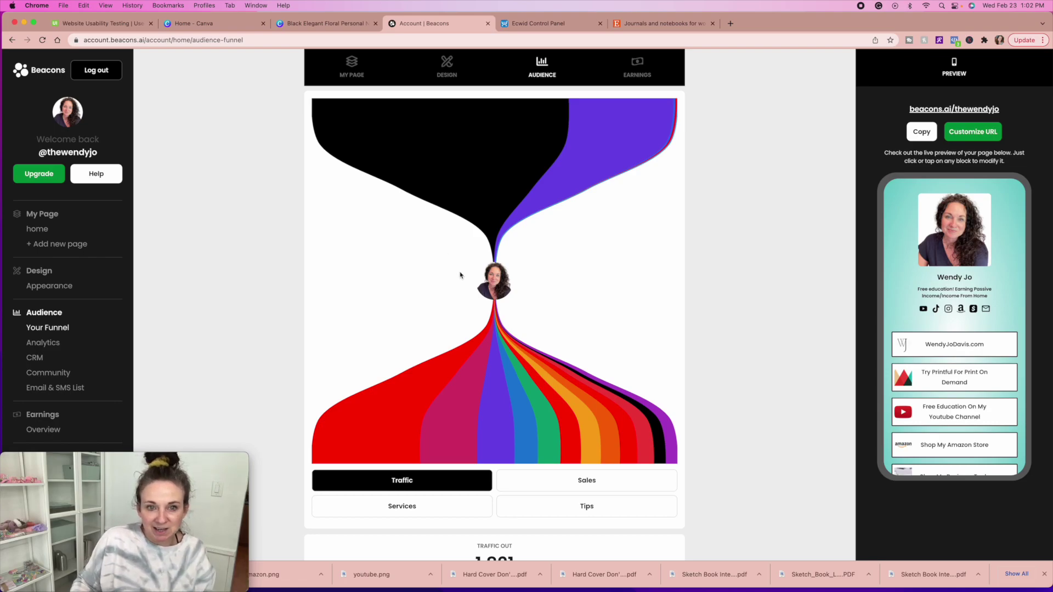
scroll(414, 290, up, 1)
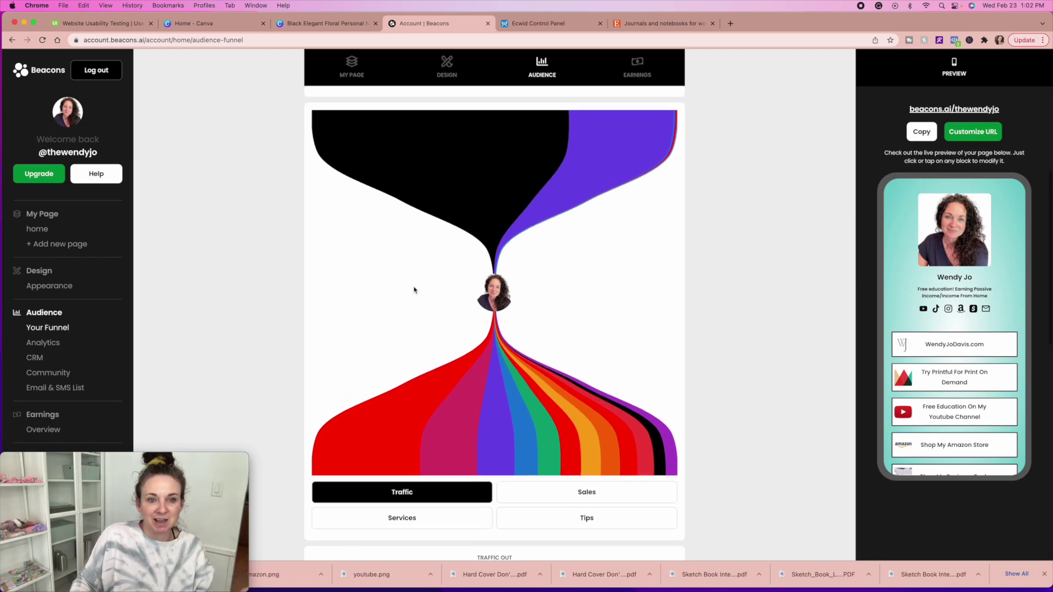
Step: Switch the funnel between Tips, Sales and Traffic, then return to My Page
mouse_move(570, 412)
scroll(570, 411, down, 3)
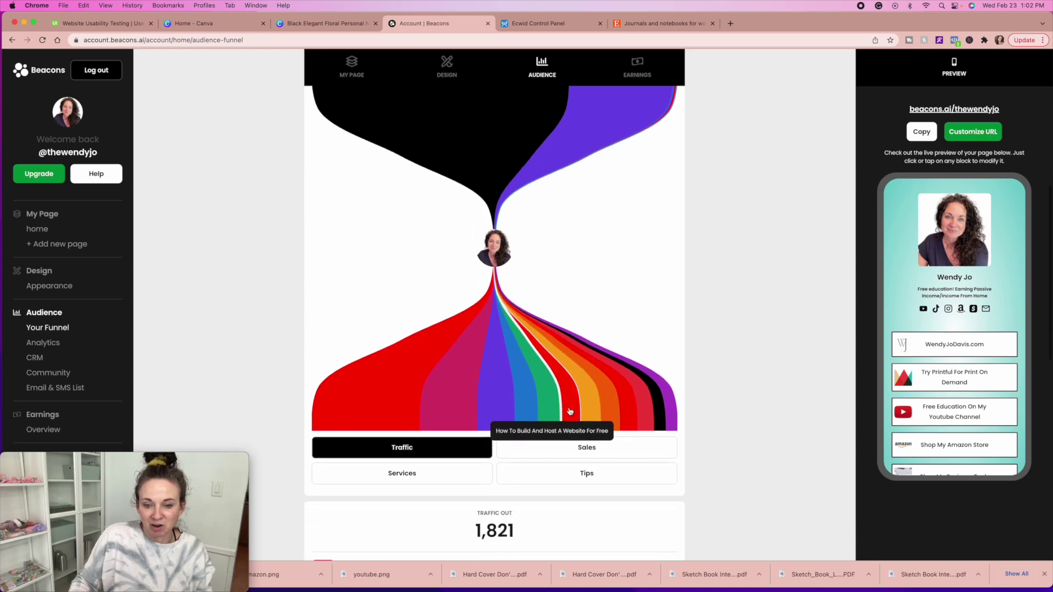
click(585, 440)
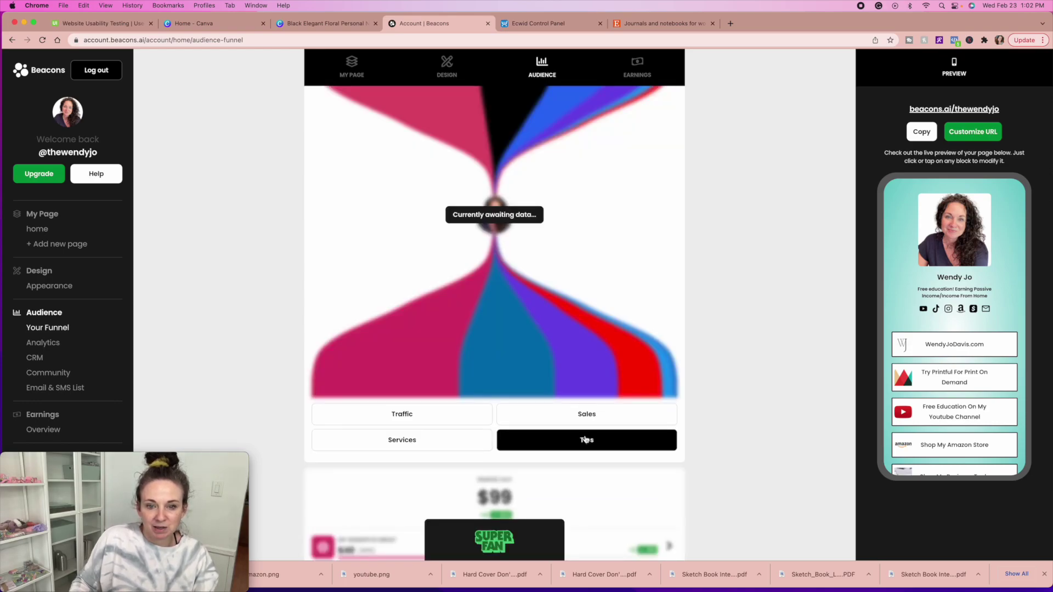
click(582, 419)
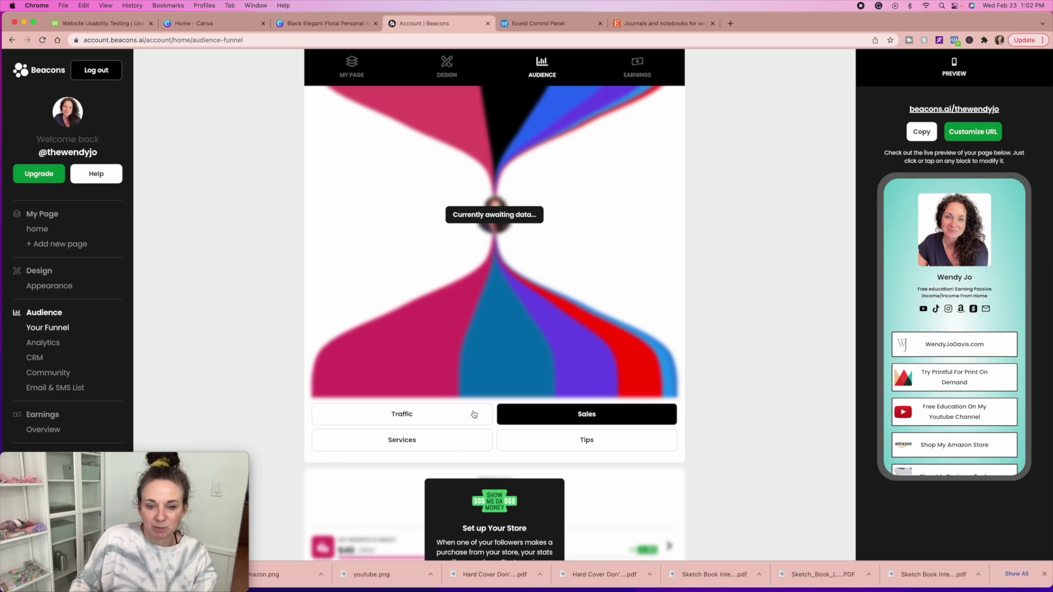
scroll(480, 433, down, 1)
scroll(483, 435, down, 1)
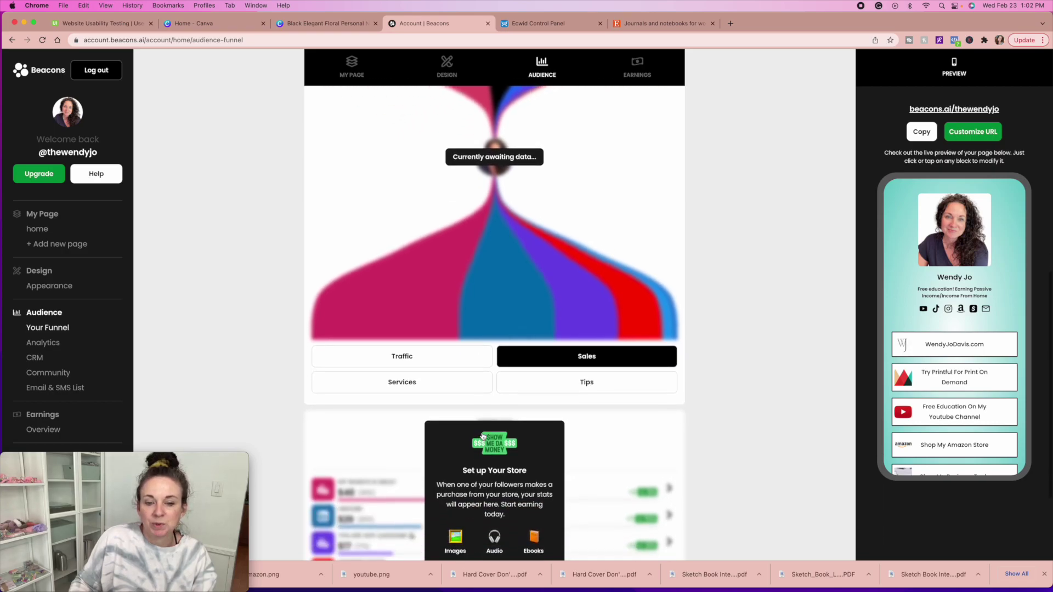
click(536, 383)
click(452, 362)
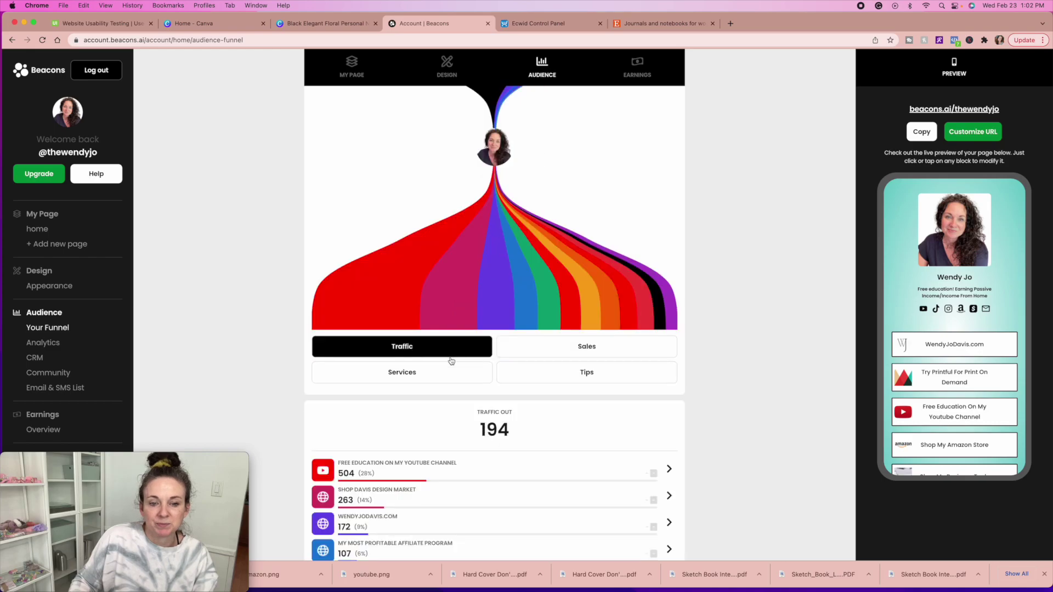
scroll(387, 236, up, 3)
key(super+bracketleft)
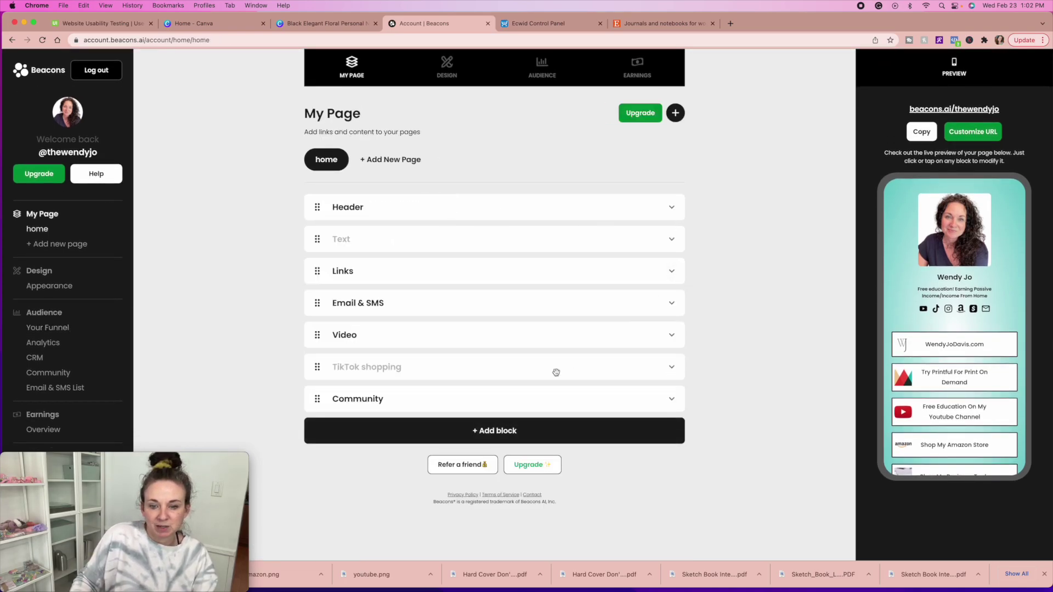
click(672, 368)
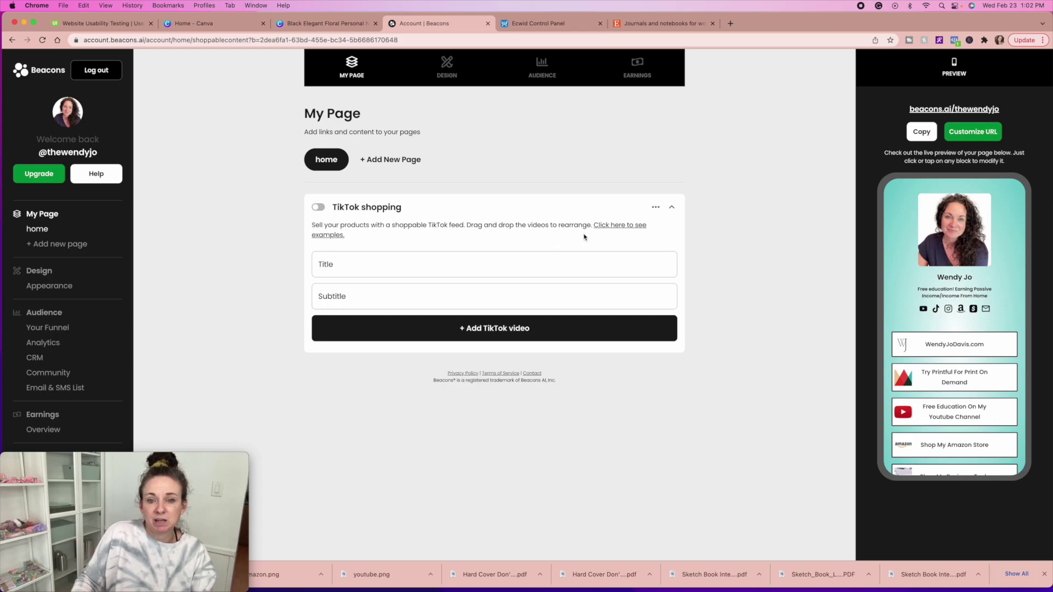
click(321, 209)
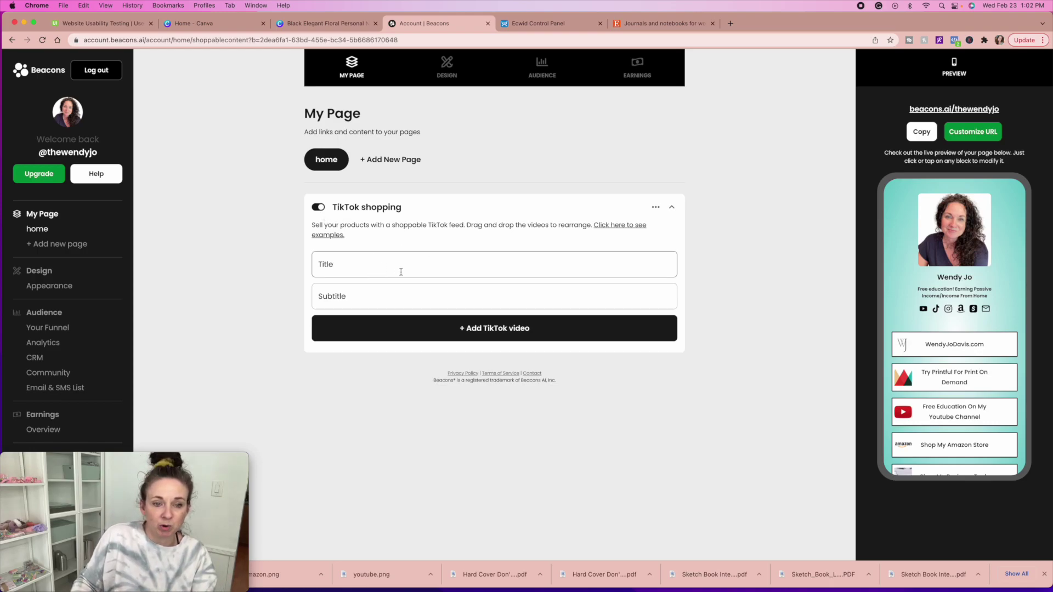
click(318, 207)
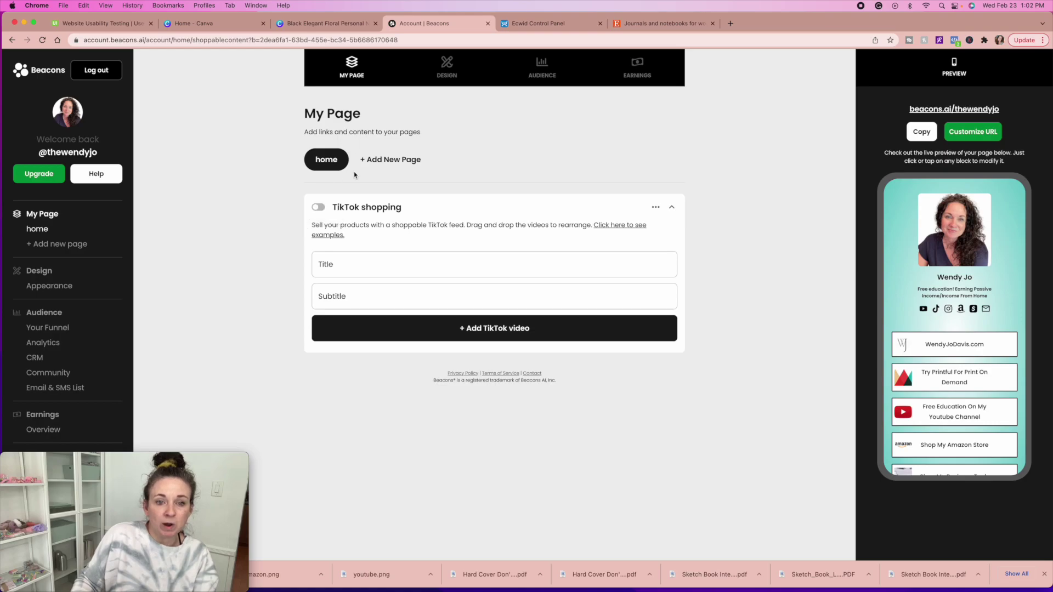
click(671, 207)
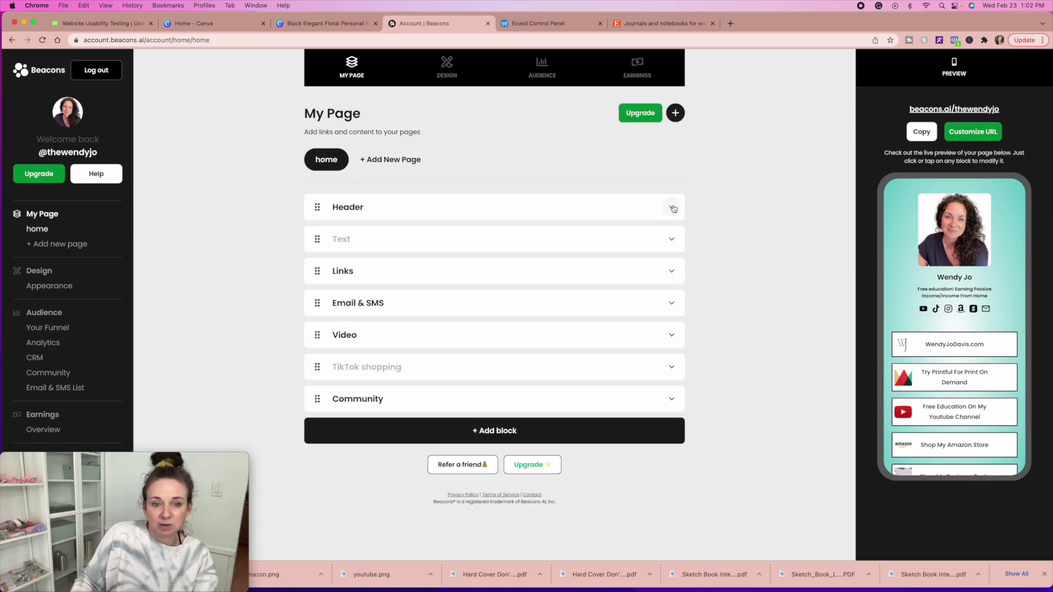
Step: Add a Store block, starting and then cancelling a digital product upload
click(500, 436)
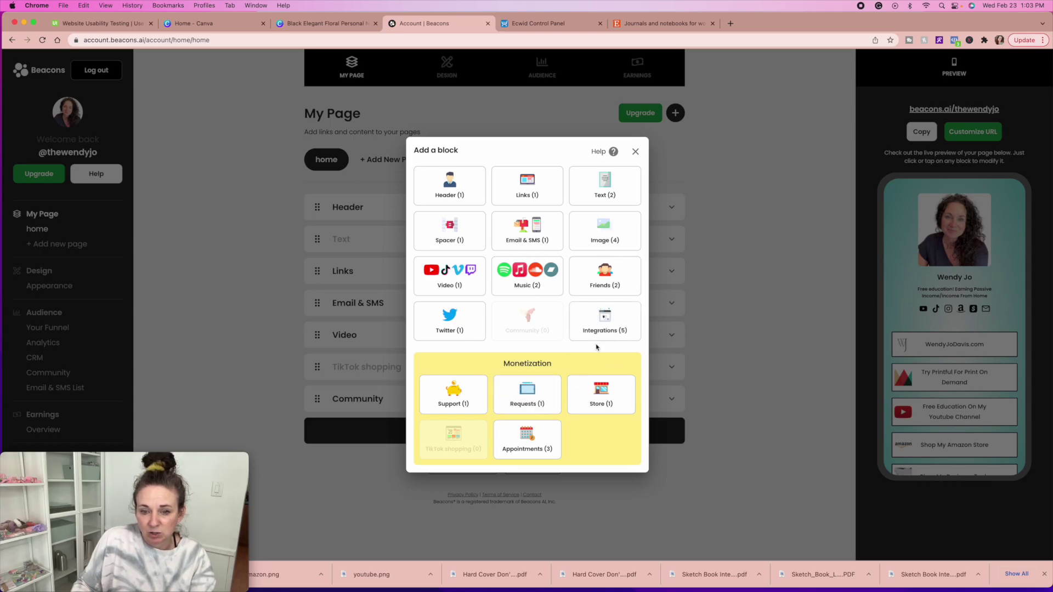
click(599, 396)
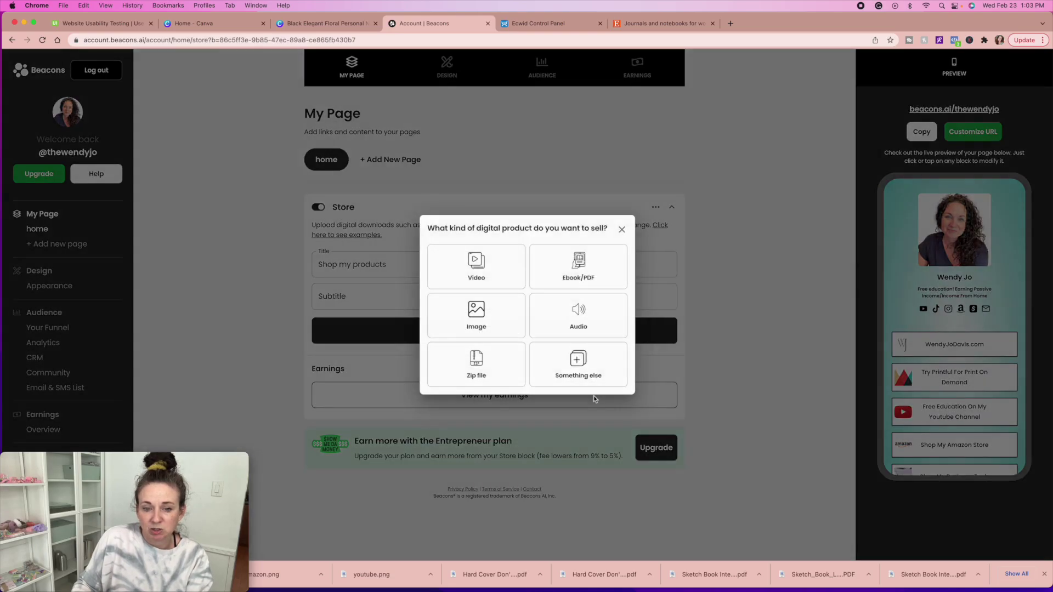
click(576, 367)
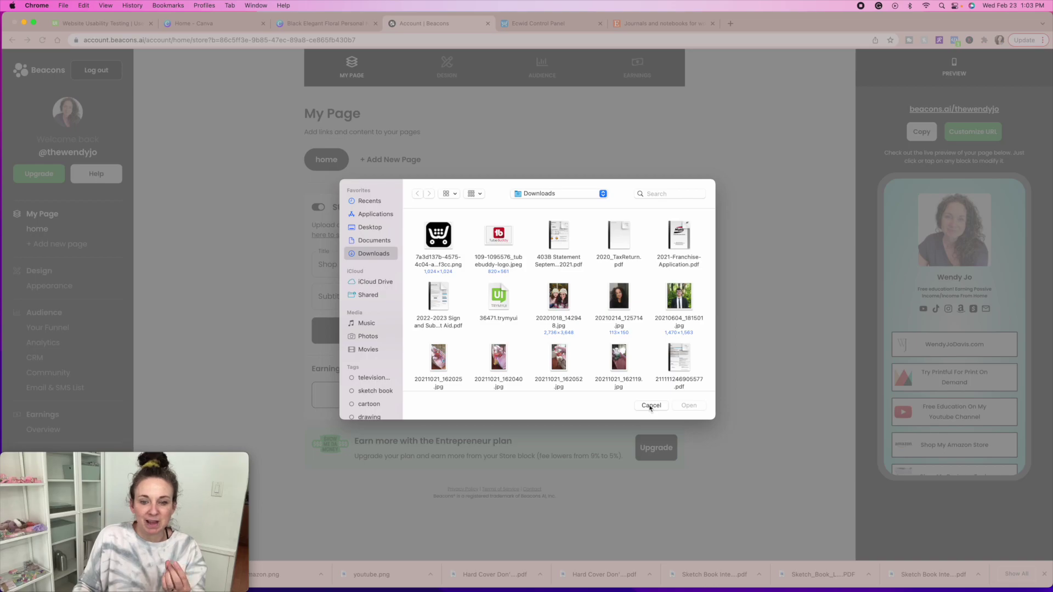
scroll(598, 355, down, 5)
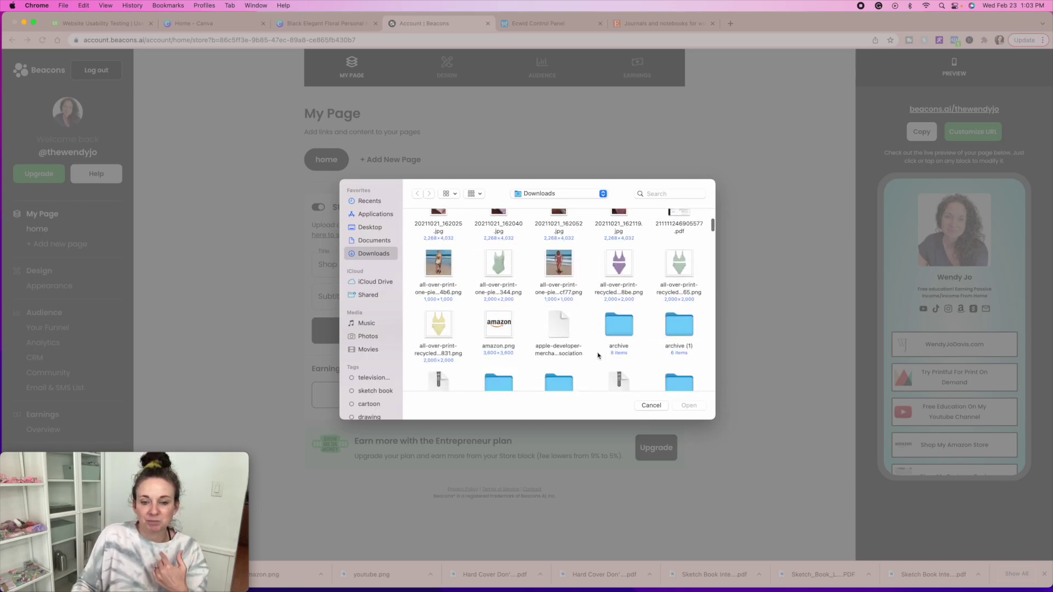
scroll(609, 367, up, 6)
click(652, 405)
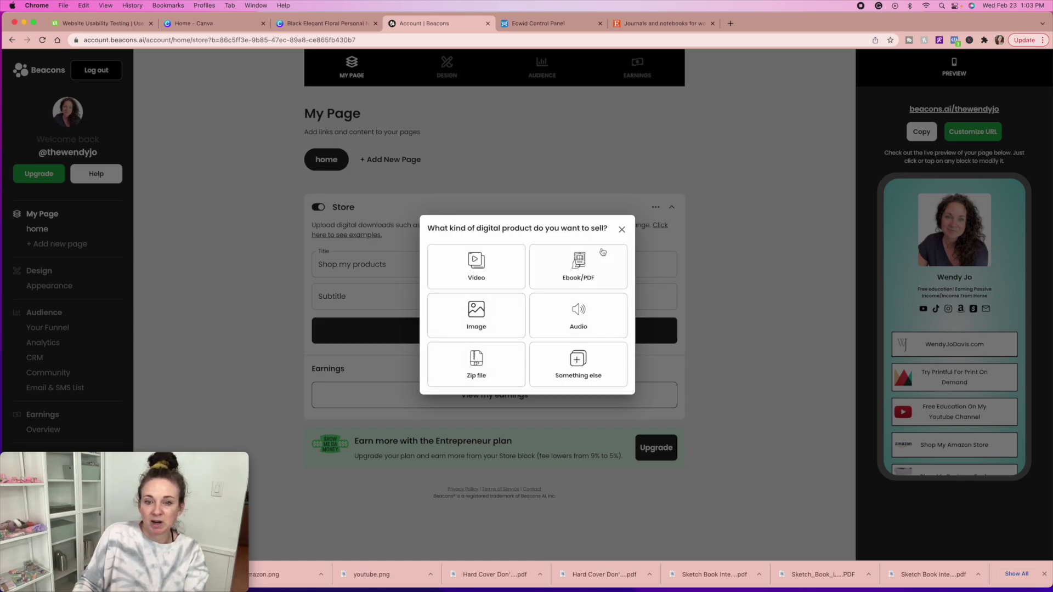
click(622, 229)
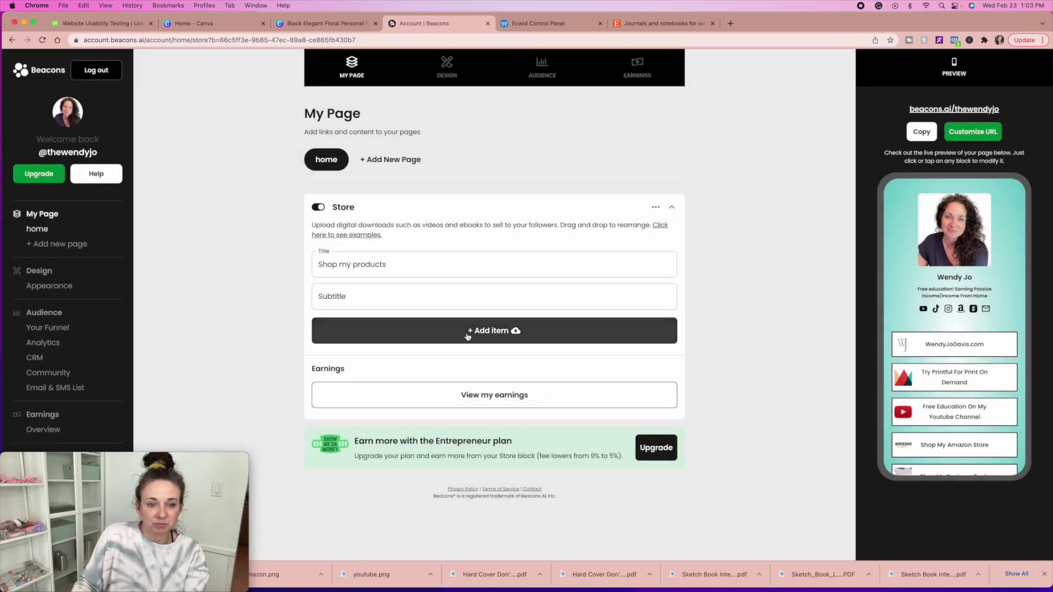
Step: Switch off the Shop my products Store block and collapse it
click(404, 293)
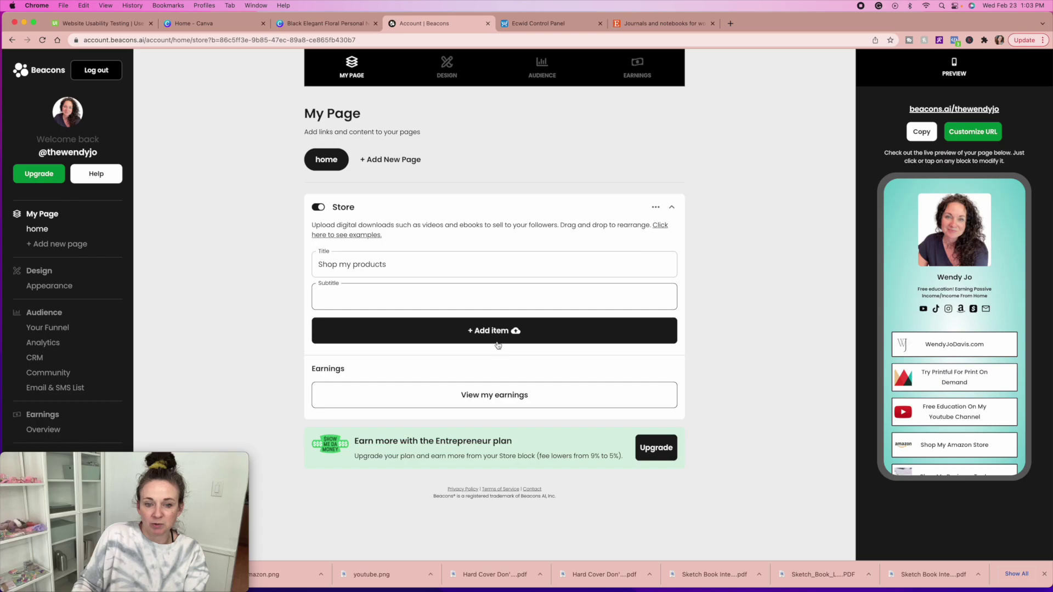
click(317, 208)
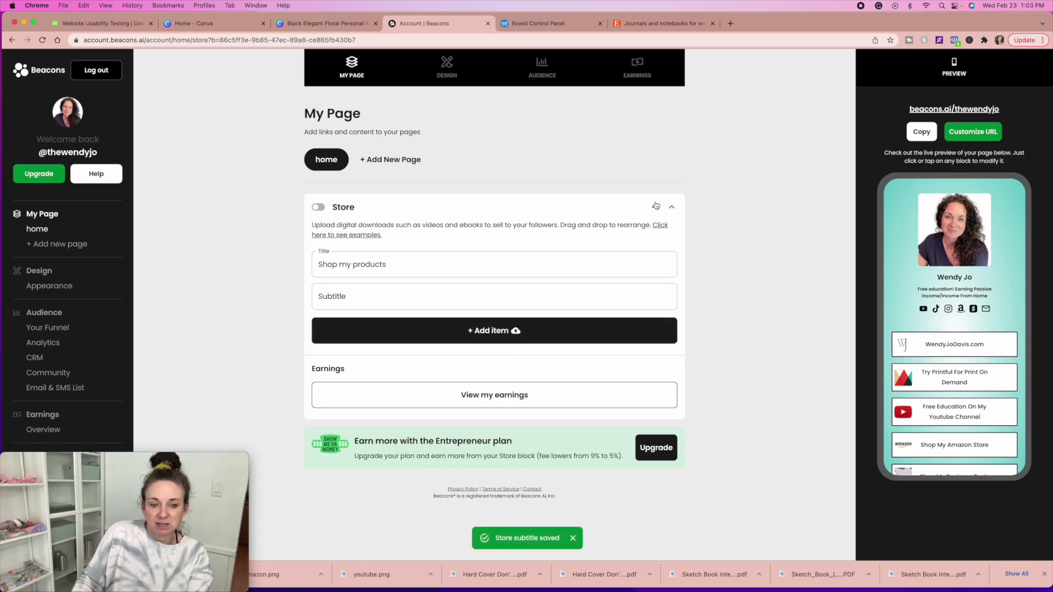
click(671, 207)
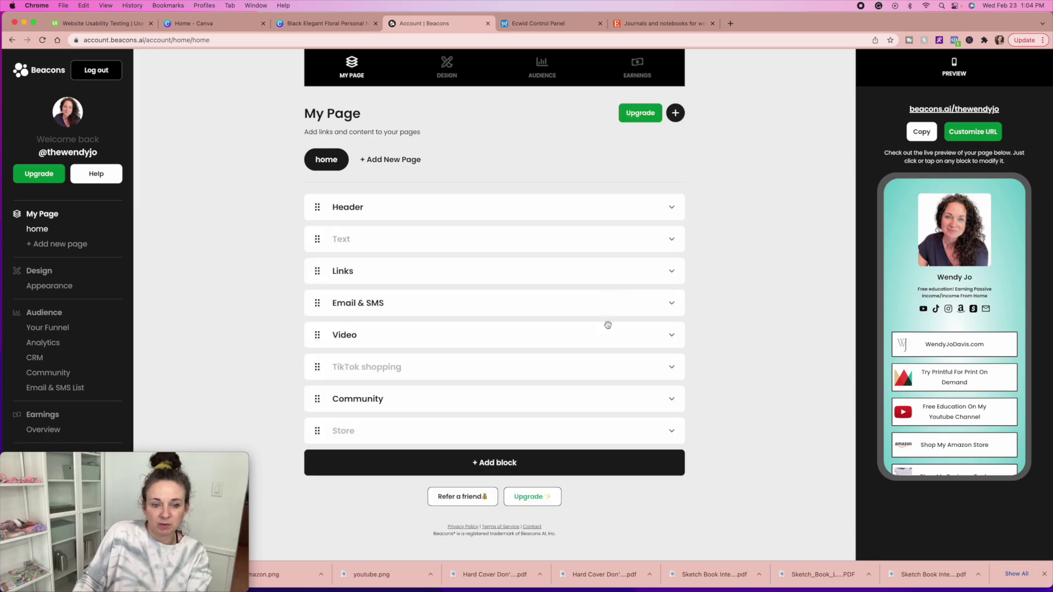
Step: Add an Integrations block set to Buy Me a Coffee, switch it off, and return to the block list
click(514, 463)
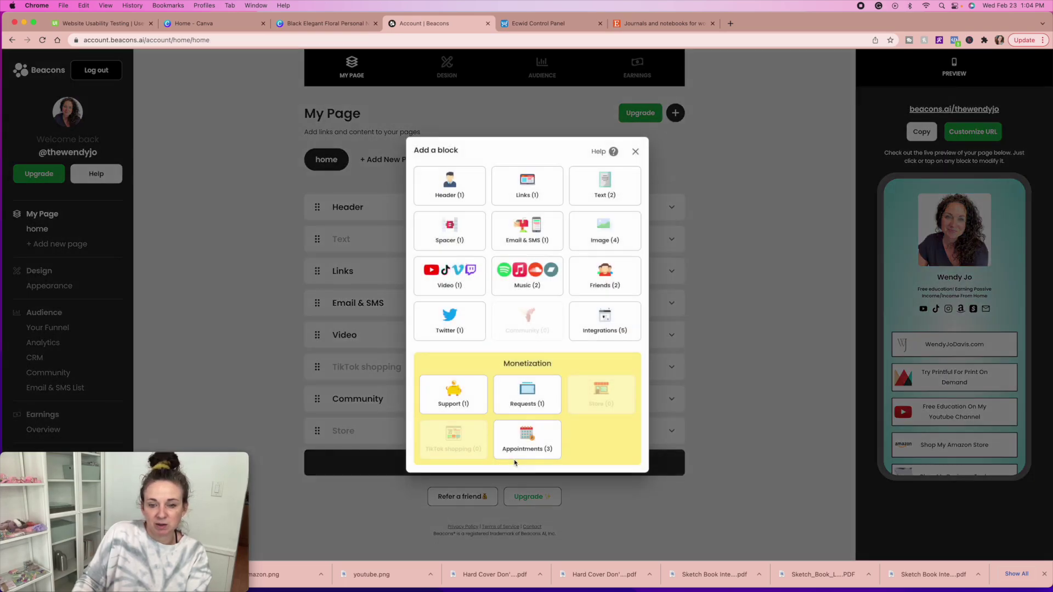
click(579, 326)
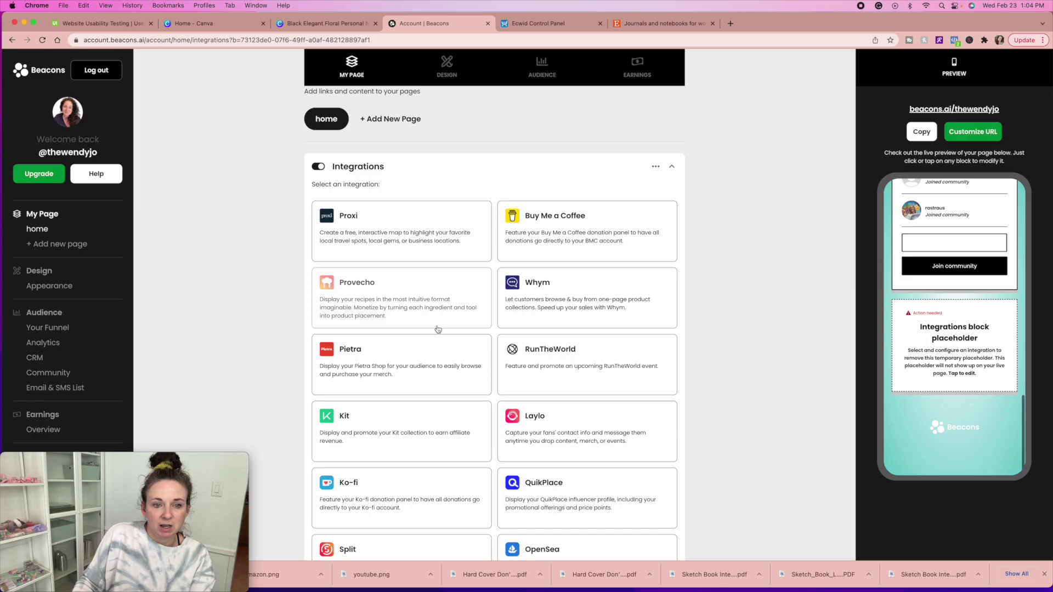
scroll(435, 357, down, 3)
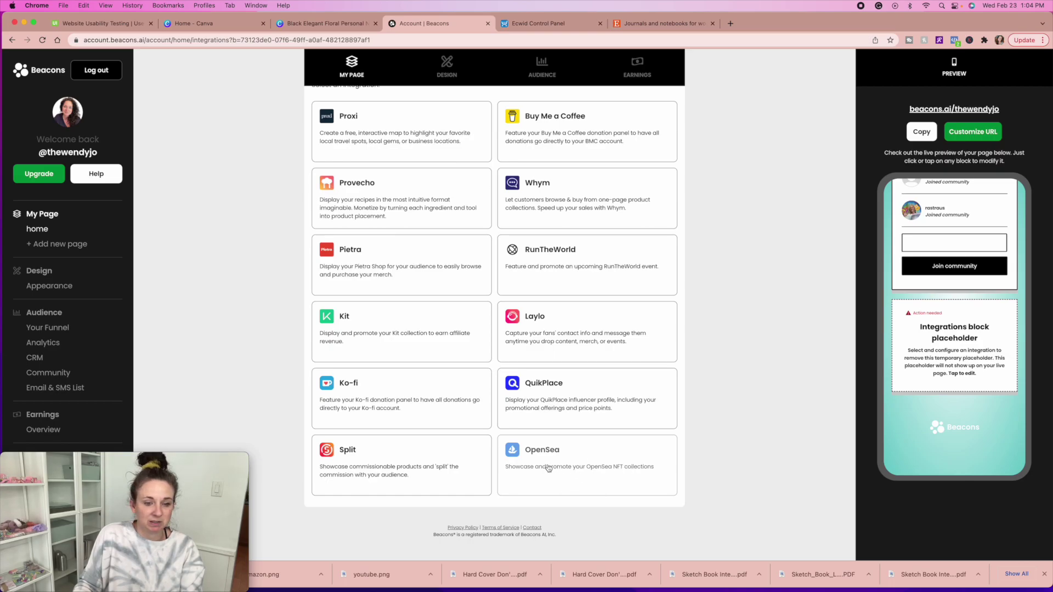
scroll(494, 384, up, 4)
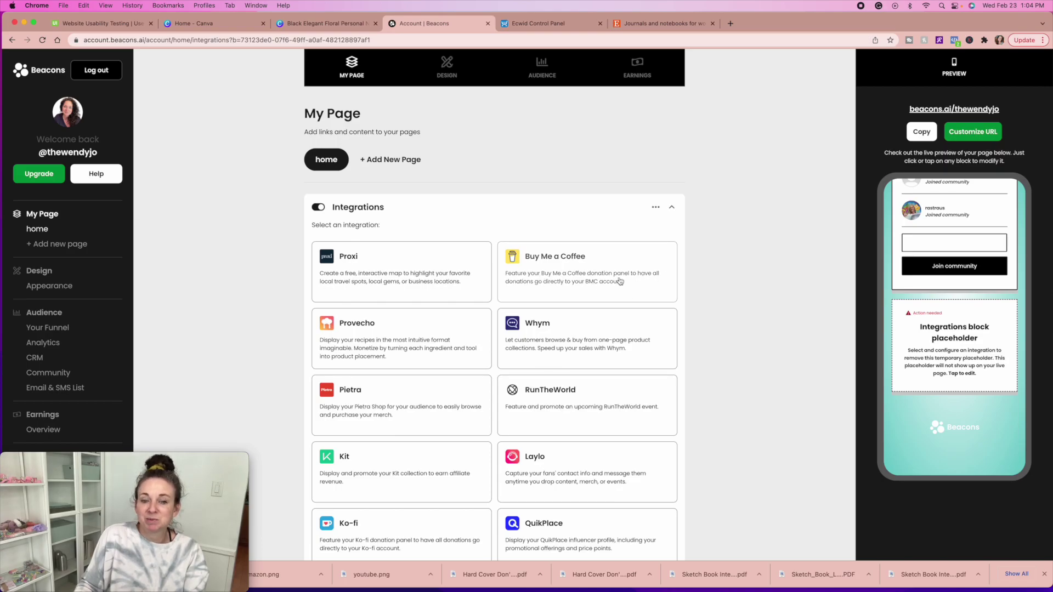
click(585, 273)
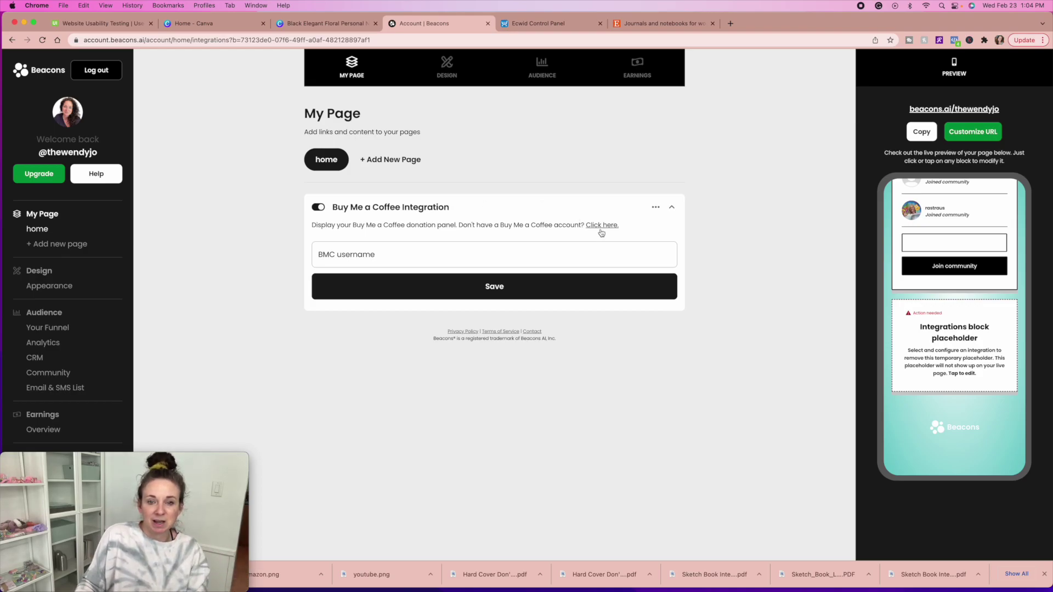
click(318, 208)
click(671, 210)
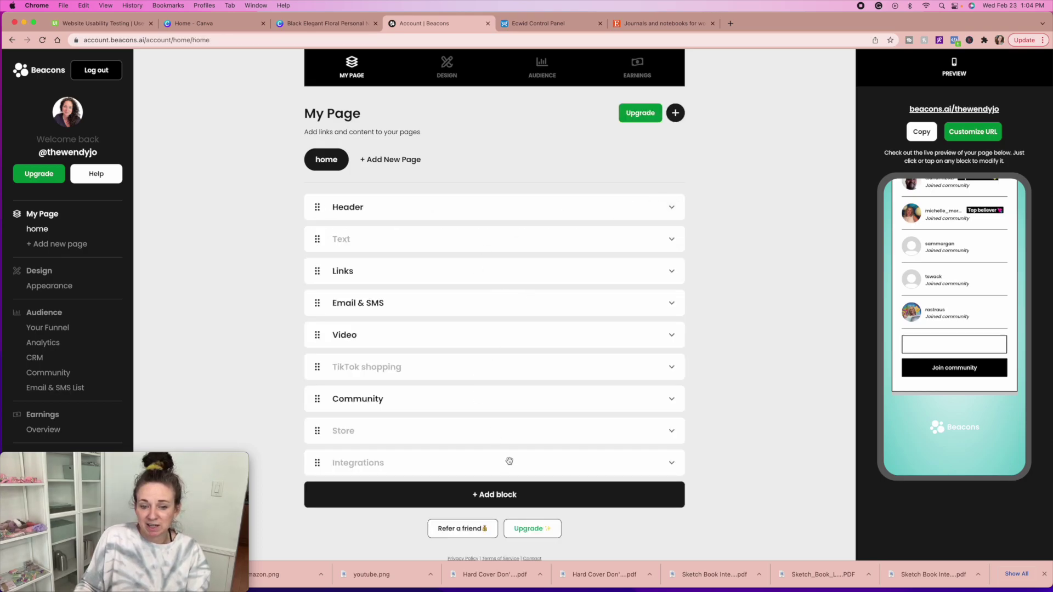
scroll(508, 461, down, 2)
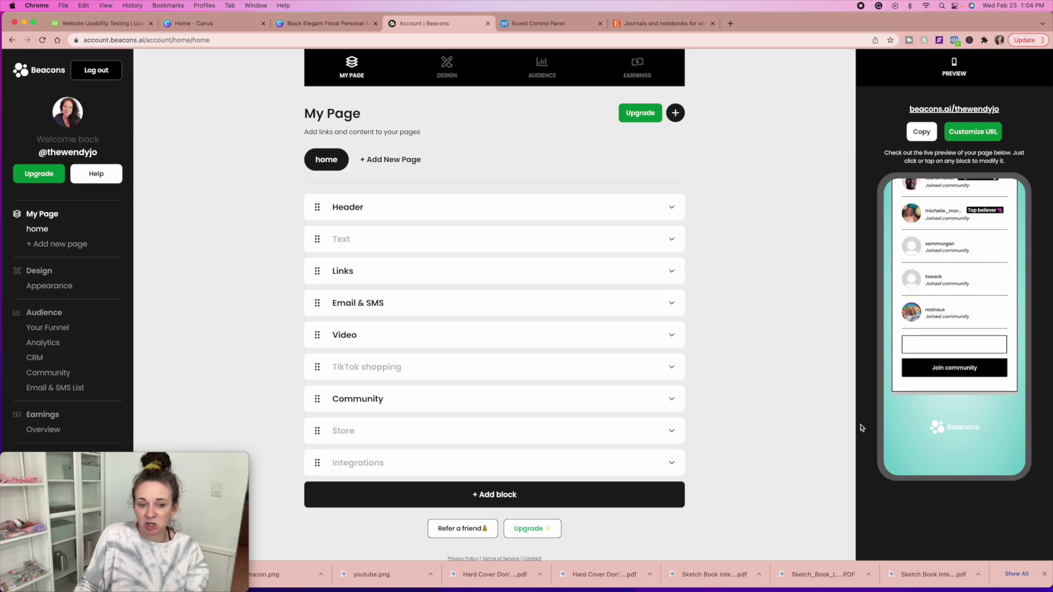
Step: Open the TikTok shopping block, browse its example pages, then close them and collapse the block
click(672, 432)
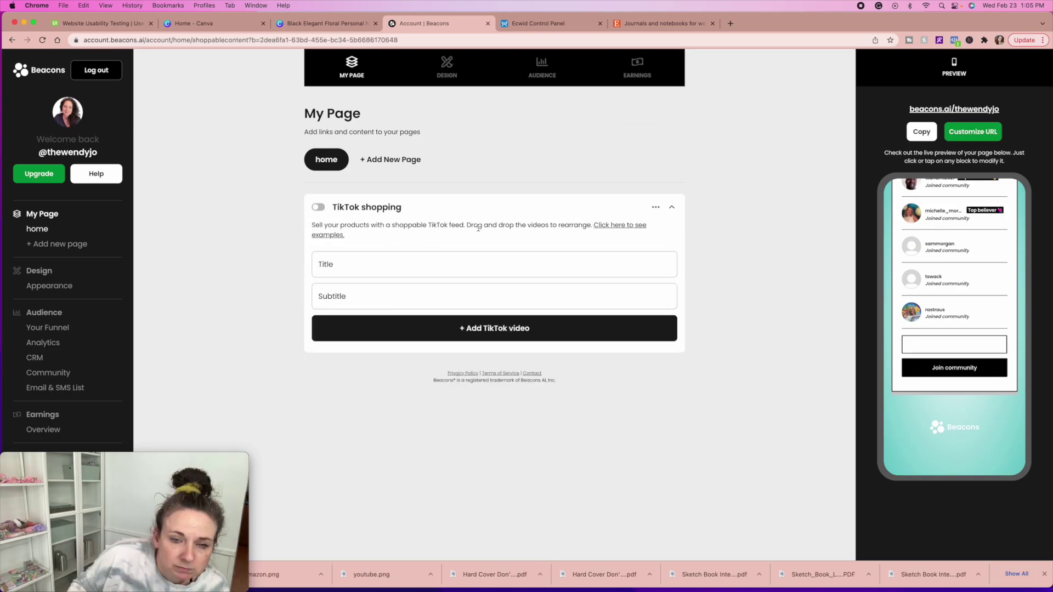
click(620, 225)
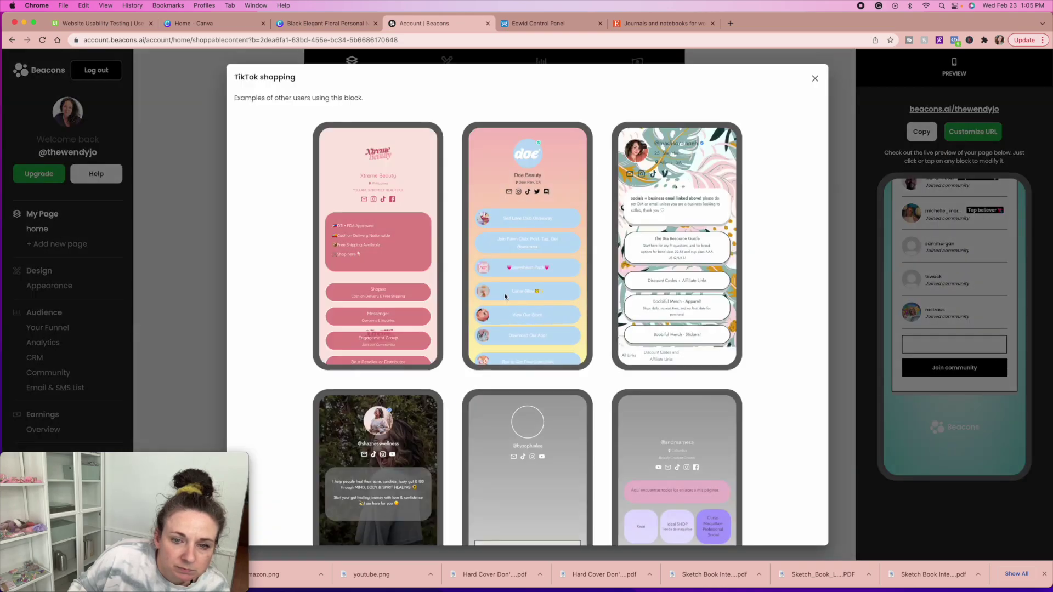
scroll(499, 323, down, 3)
scroll(498, 322, down, 3)
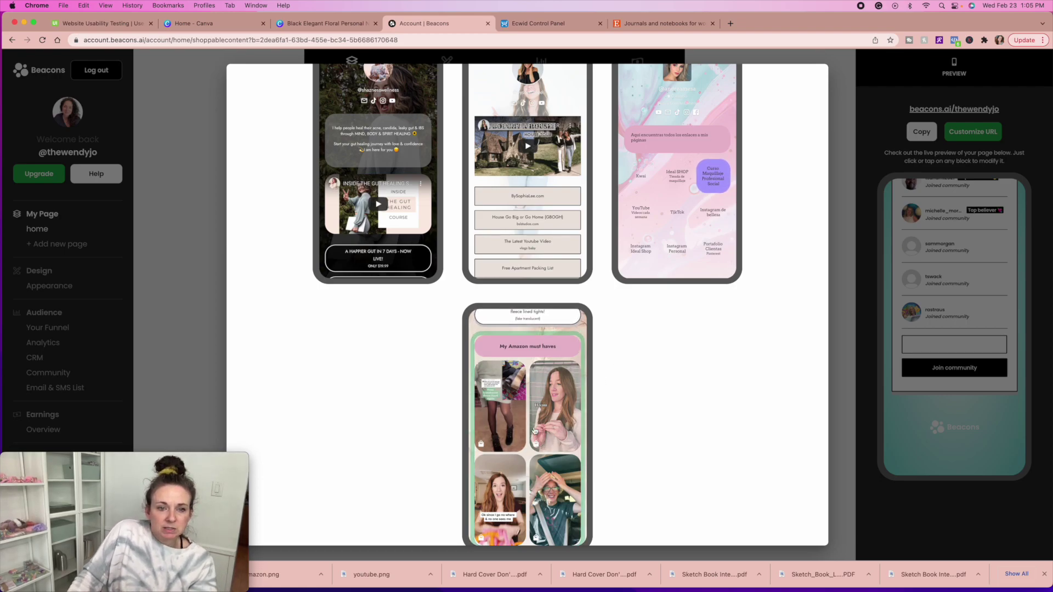
scroll(485, 400, down, 2)
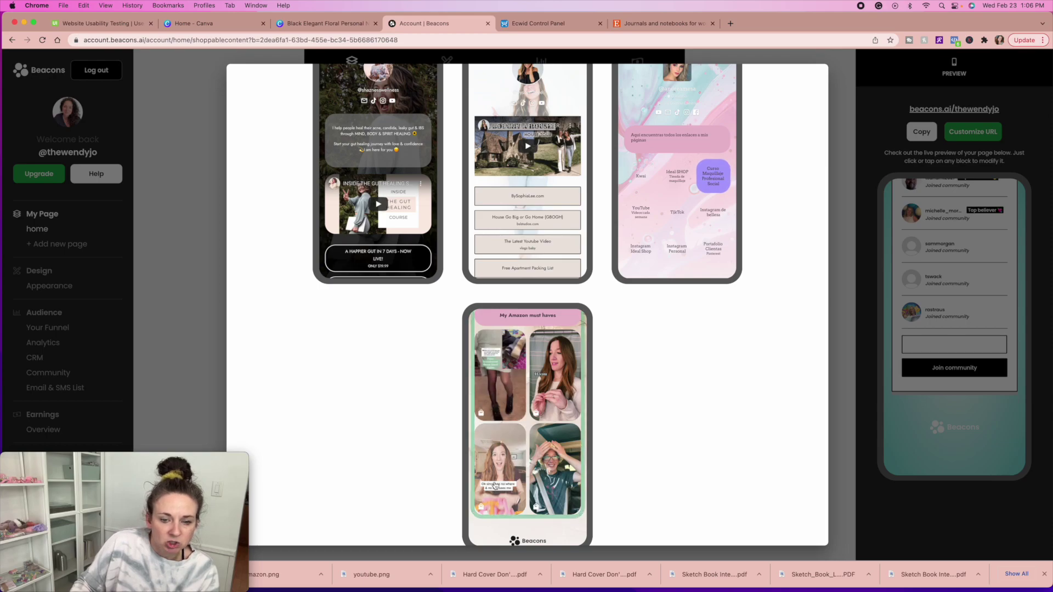
scroll(546, 412, up, 1)
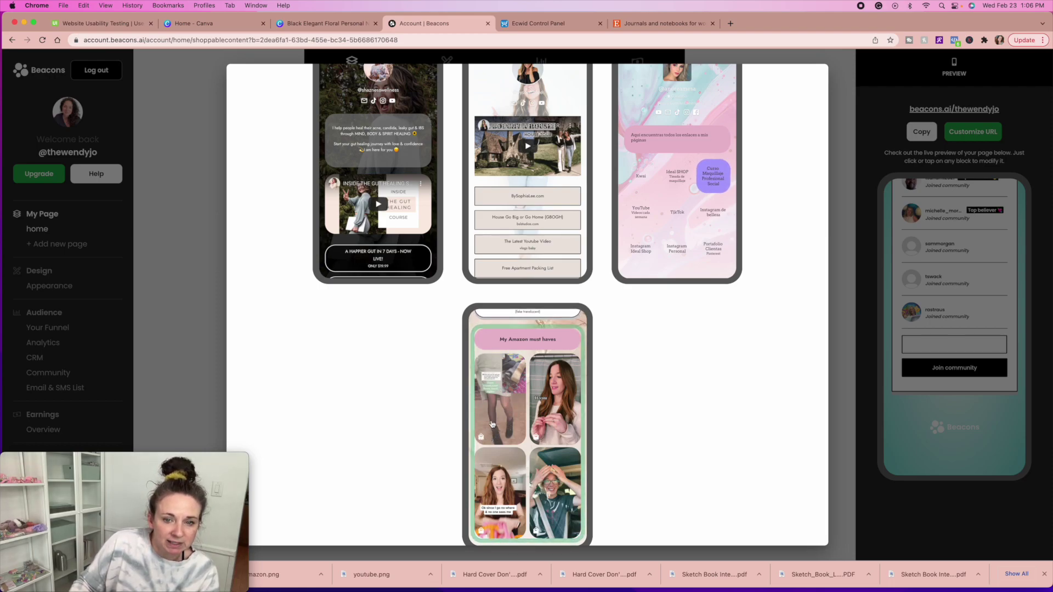
scroll(482, 438, up, 3)
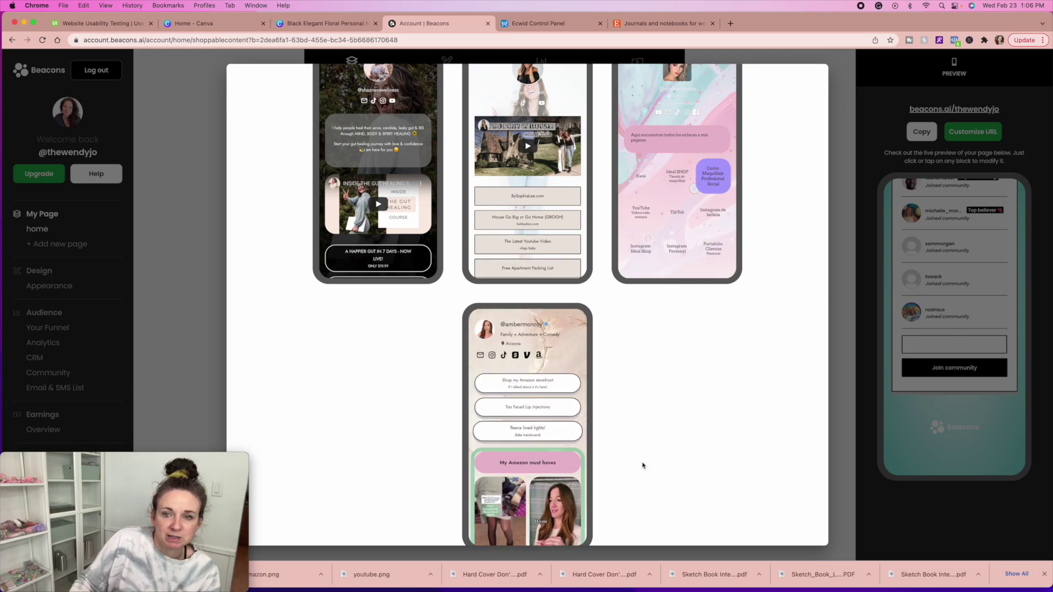
click(848, 155)
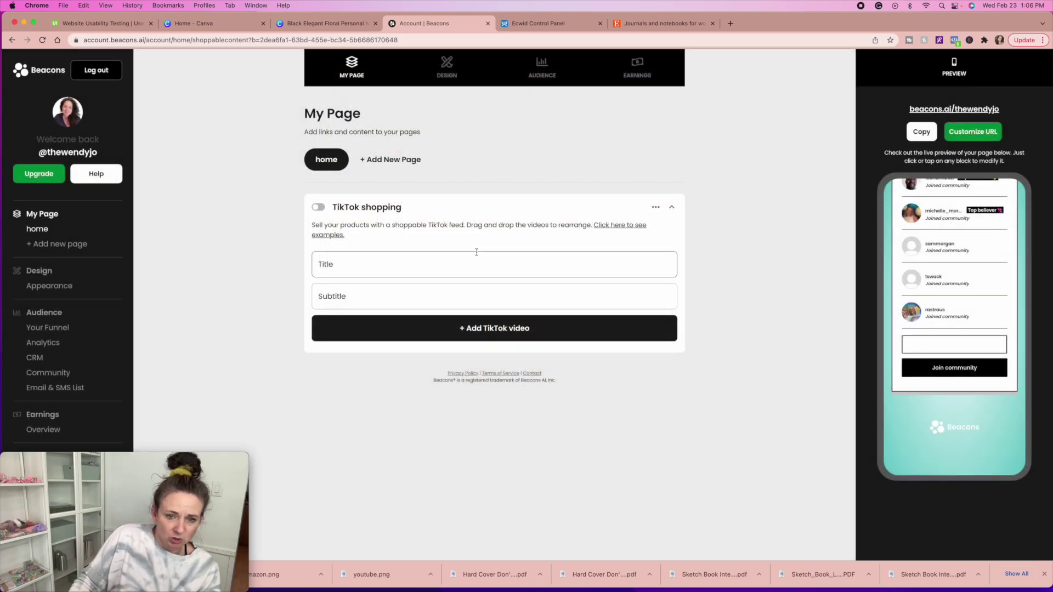
click(672, 209)
scroll(301, 366, down, 1)
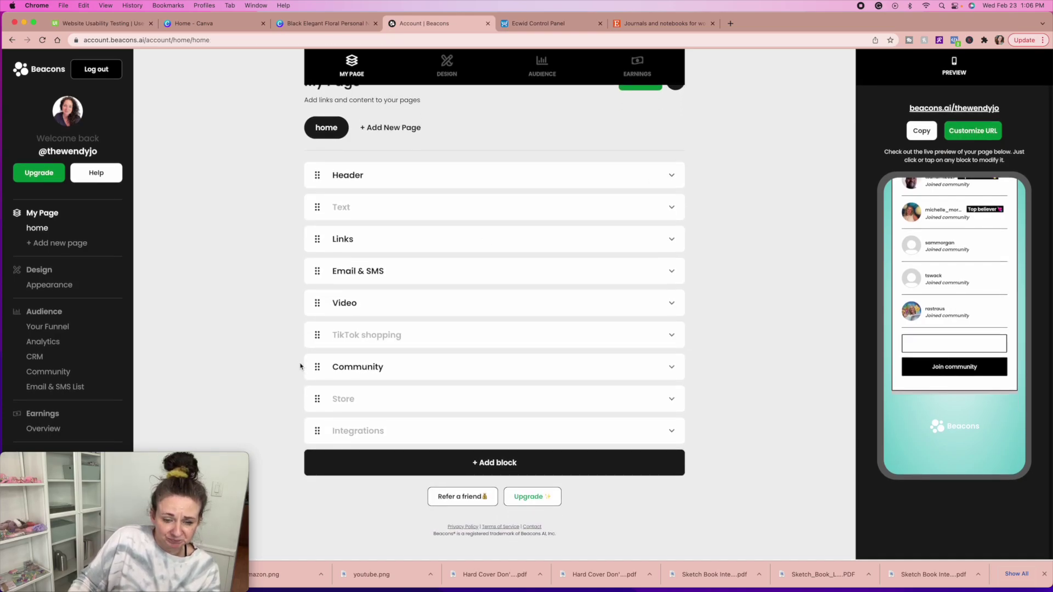
click(669, 432)
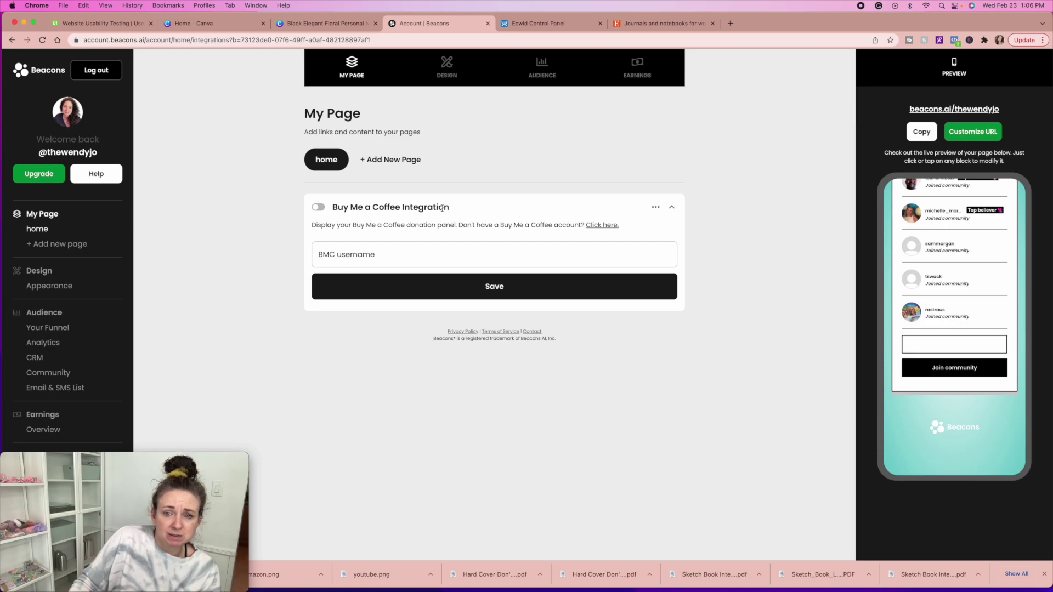
click(671, 207)
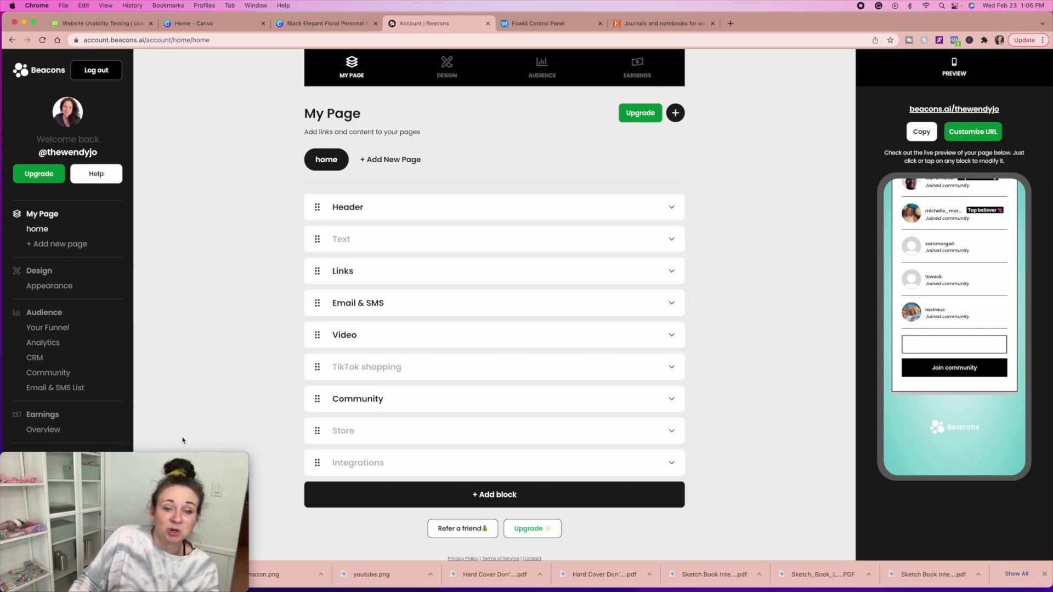
mouse_move(210, 534)
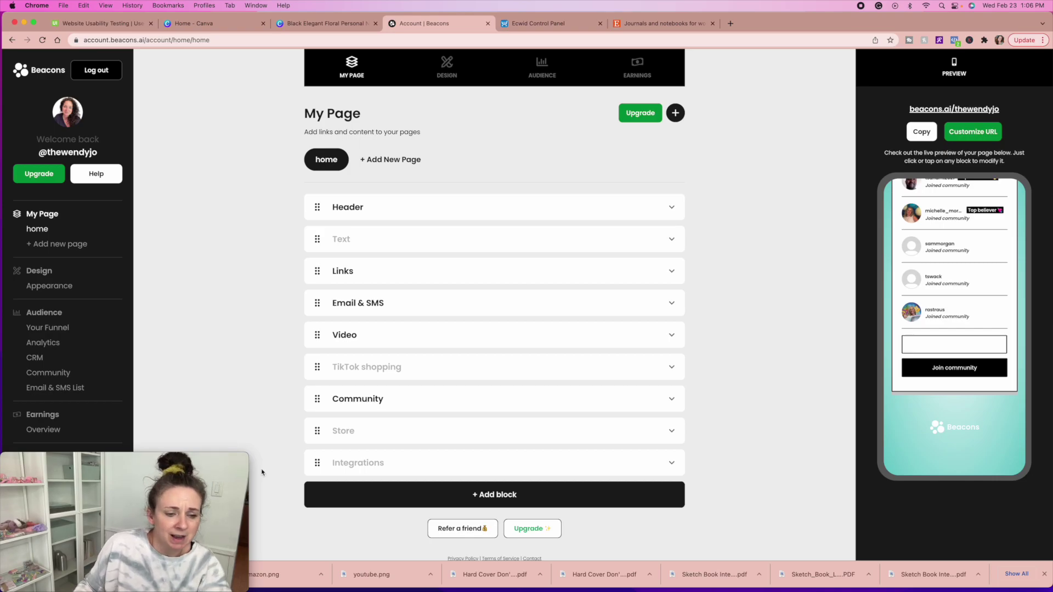
mouse_move(230, 497)
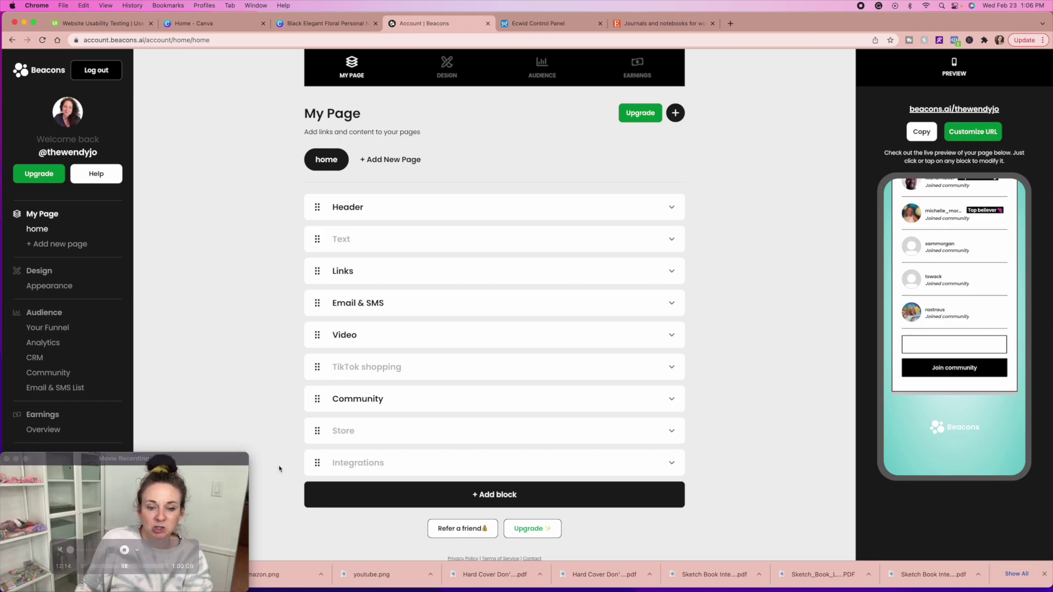
scroll(266, 340, down, 1)
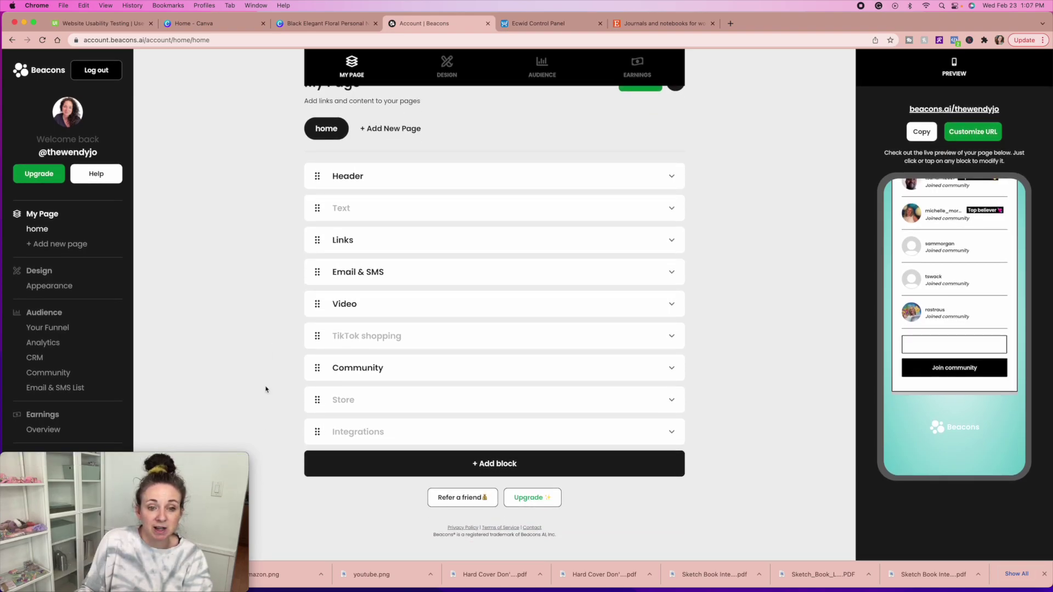
scroll(265, 387, up, 1)
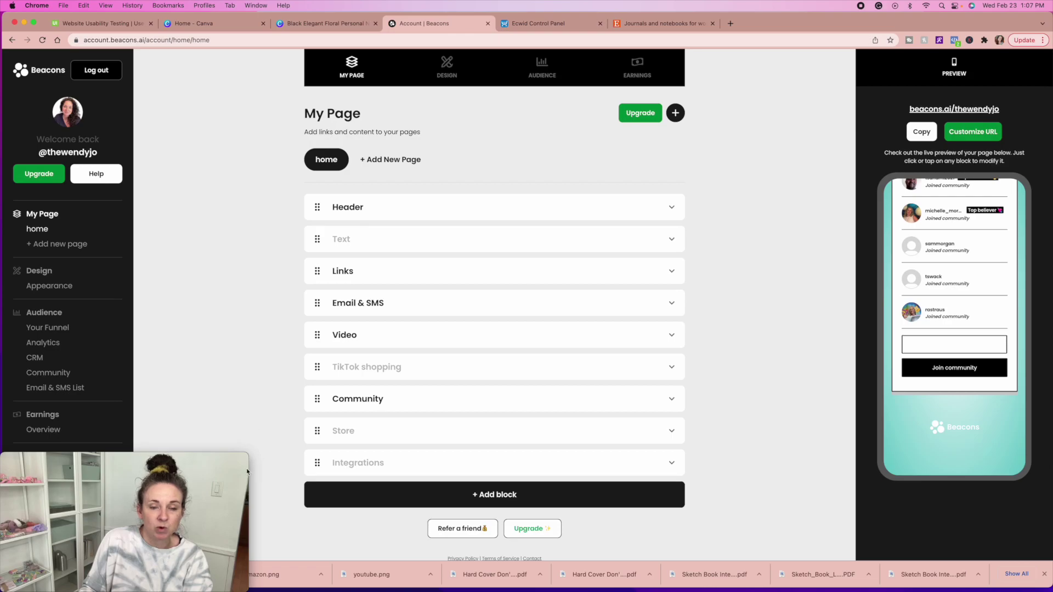